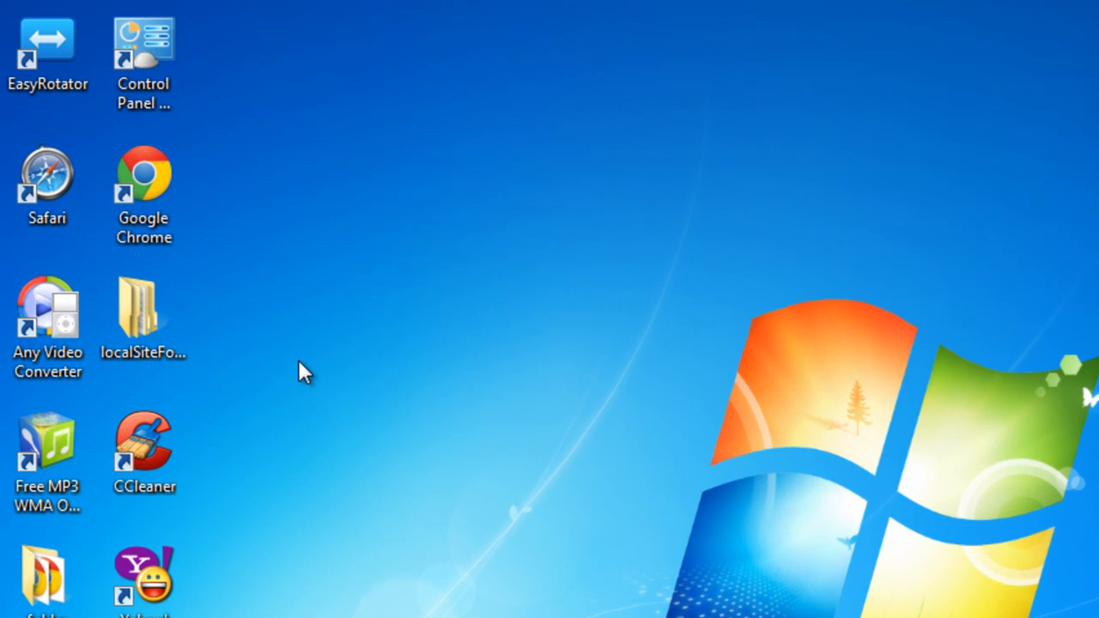
pyautogui.doubleClick(164, 326)
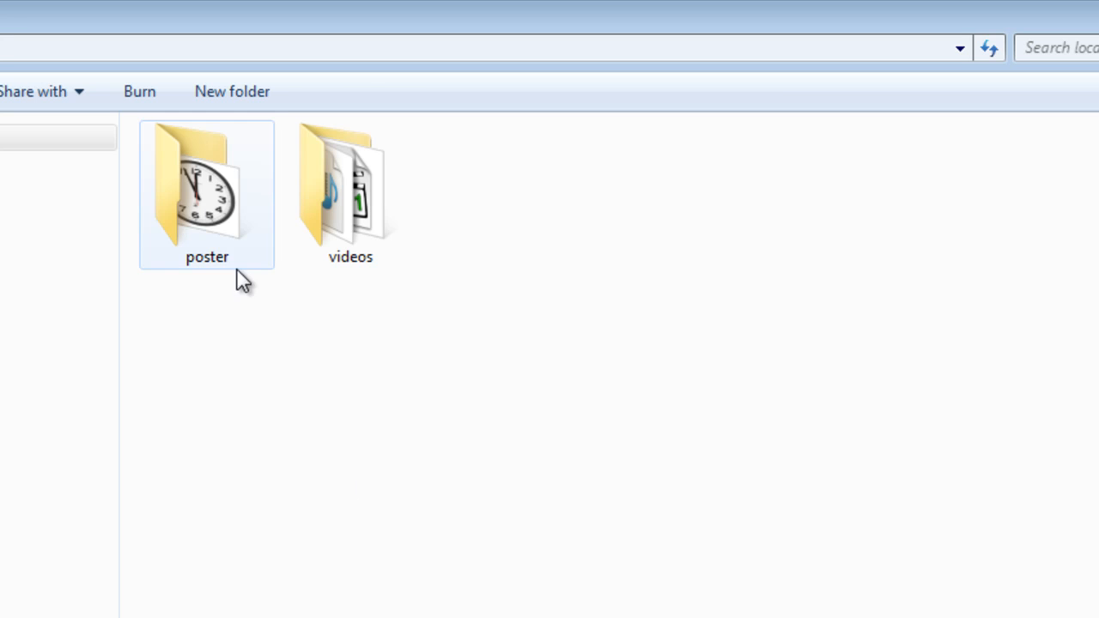
pyautogui.click(207, 219)
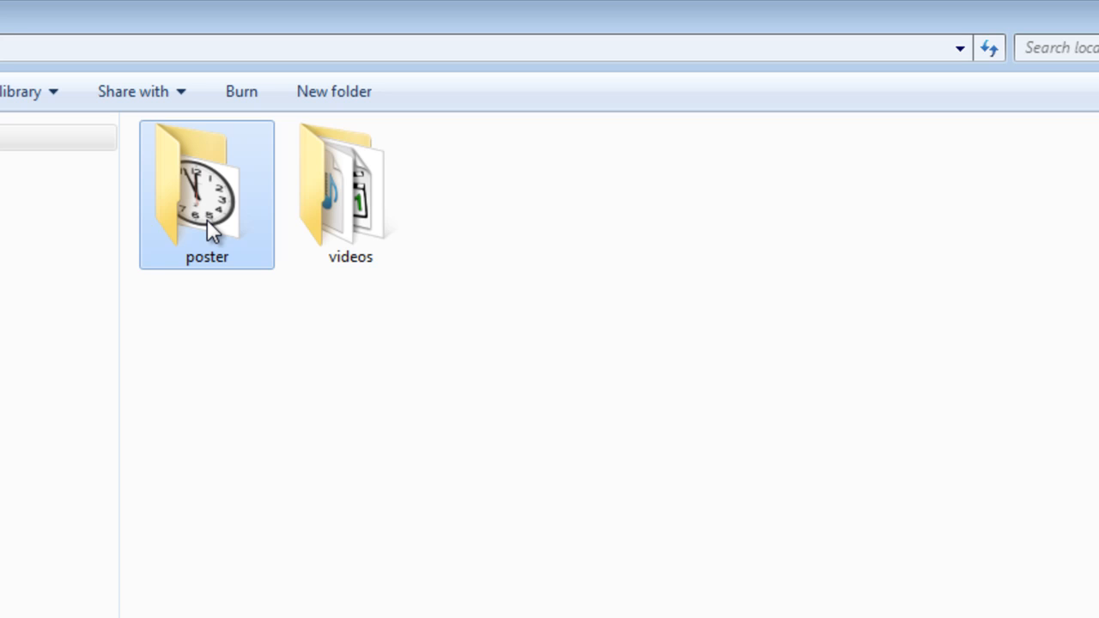
pyautogui.click(381, 233)
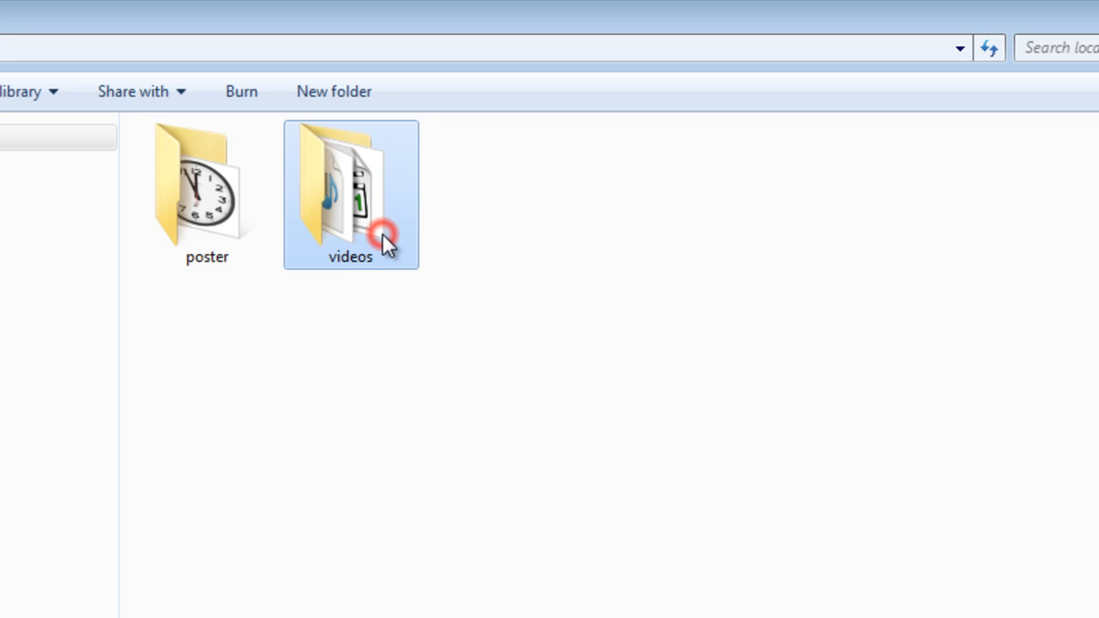
# Open the videos folder and look at its MPEG-4, Ogg and WebM files in turn.
pyautogui.doubleClick(382, 234)
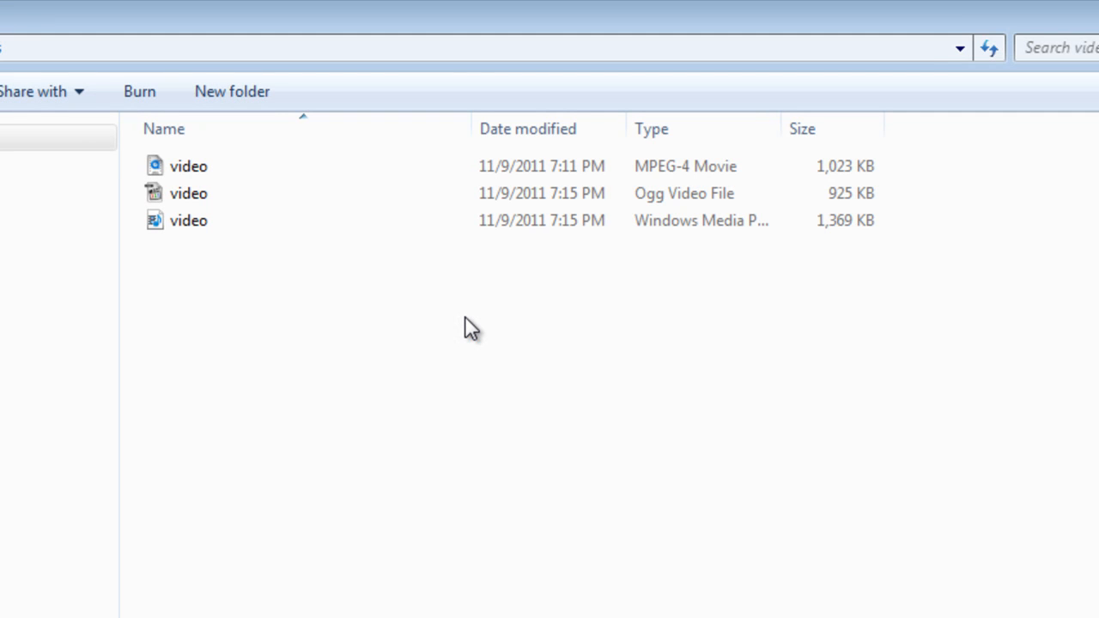
pyautogui.click(597, 170)
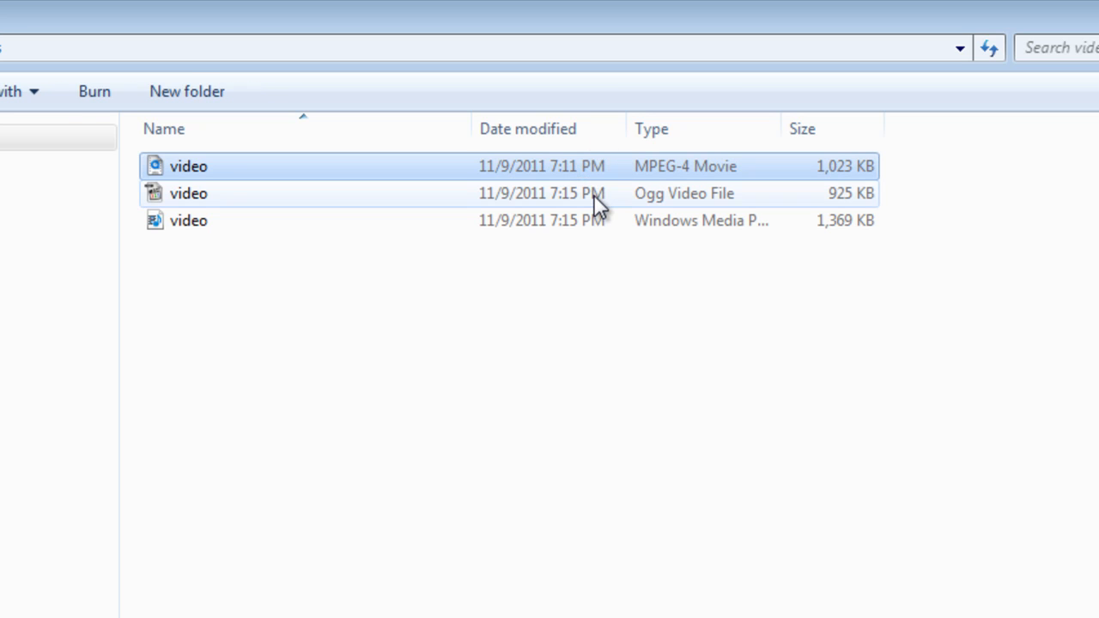
pyautogui.click(593, 197)
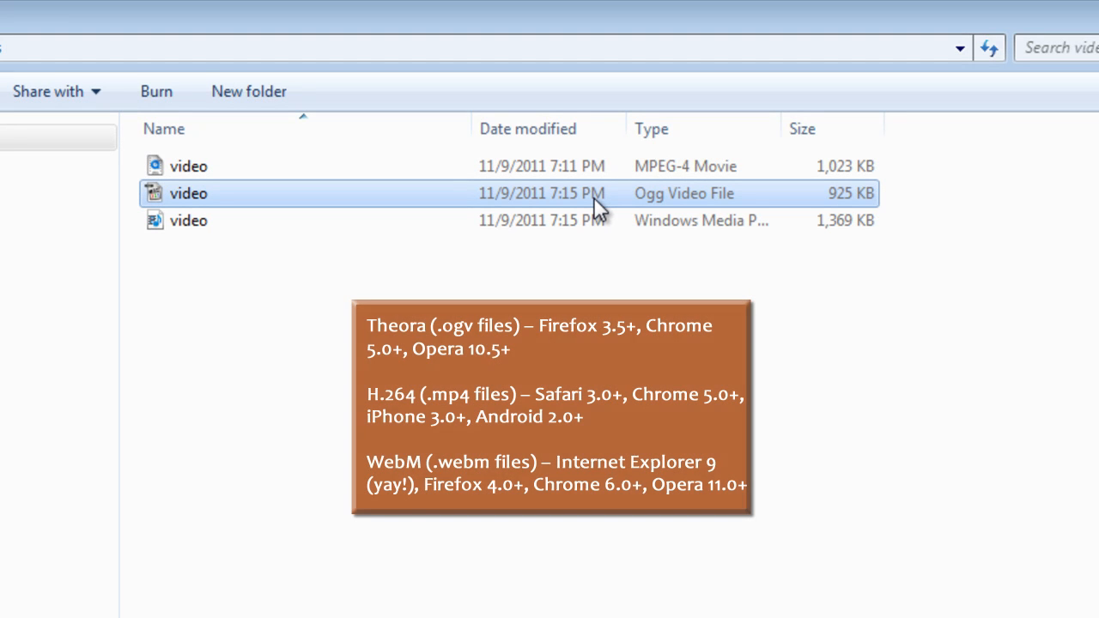
pyautogui.click(588, 225)
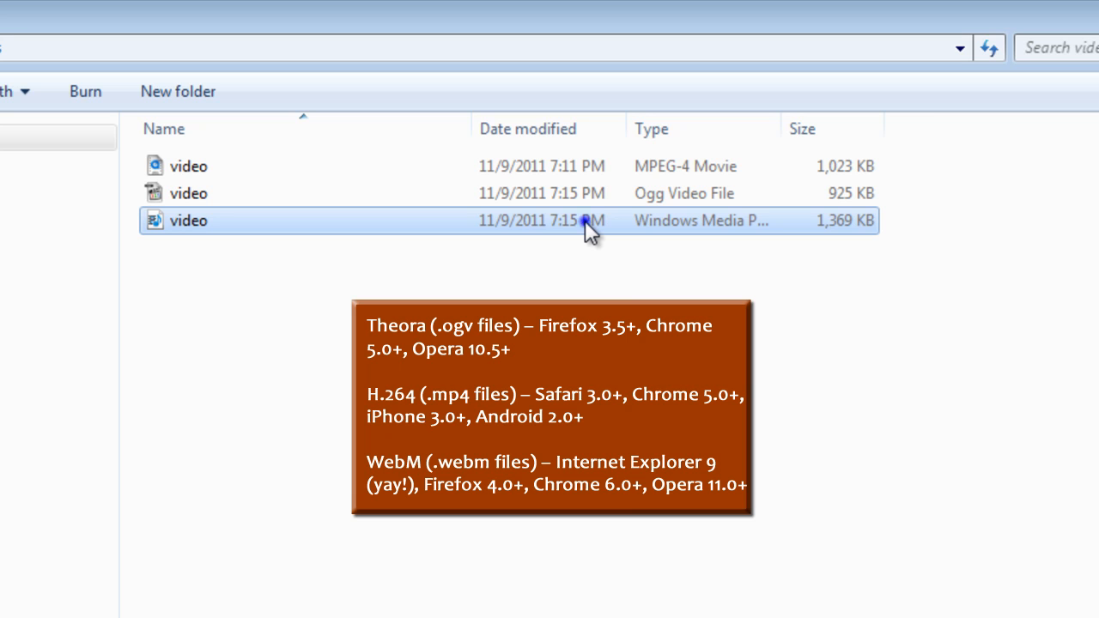
# Check the WebM file's detailed properties and close the Properties dialog.
pyautogui.rightClick(585, 220)
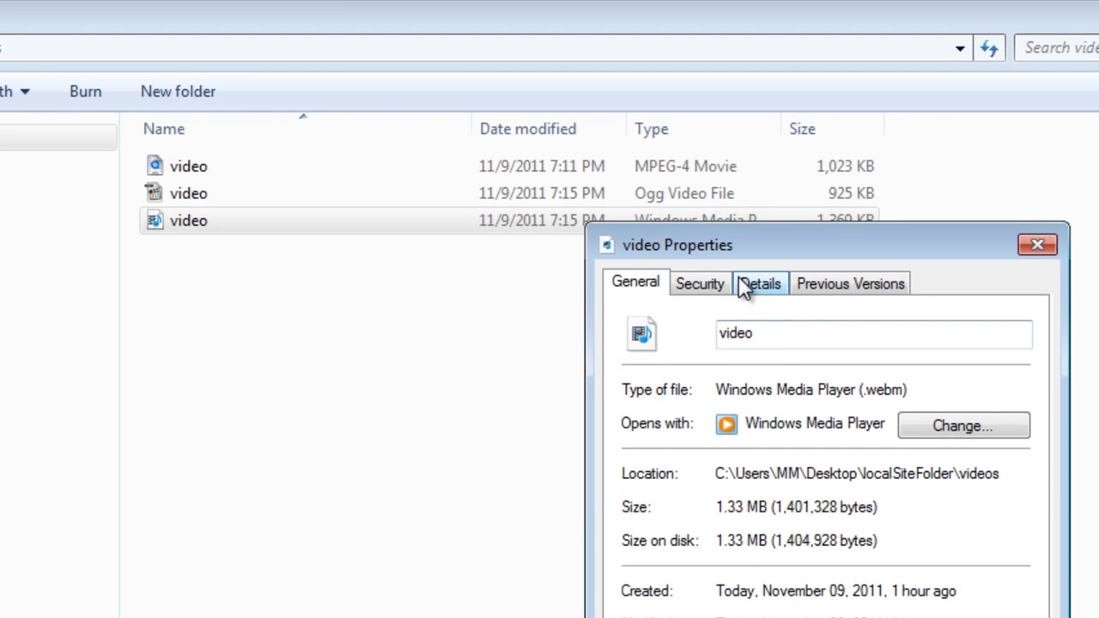
pyautogui.click(760, 284)
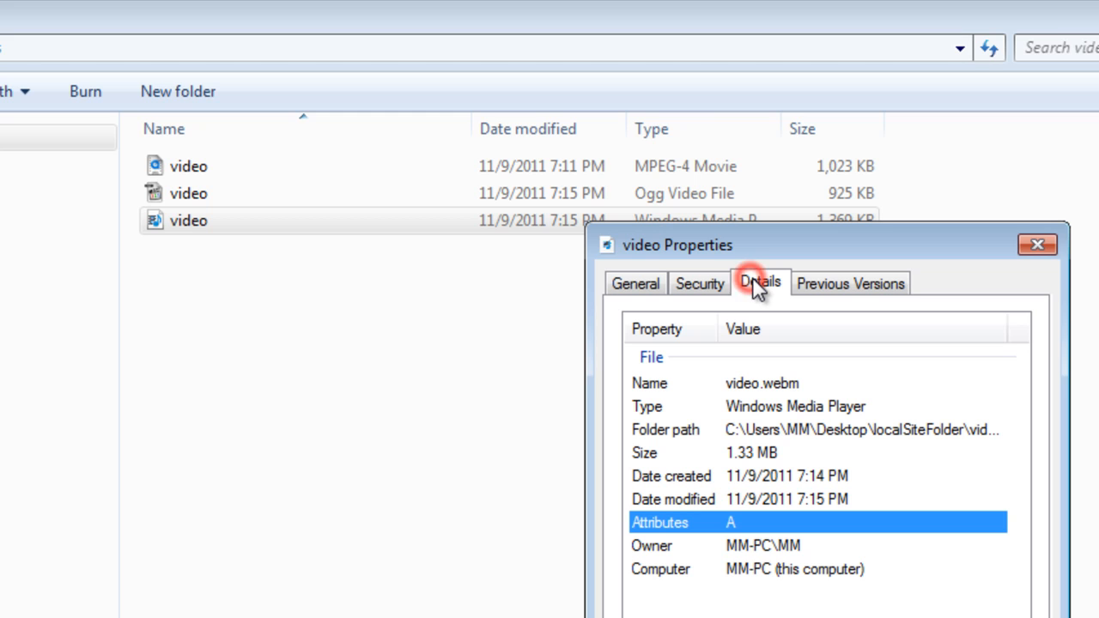
pyautogui.click(1037, 245)
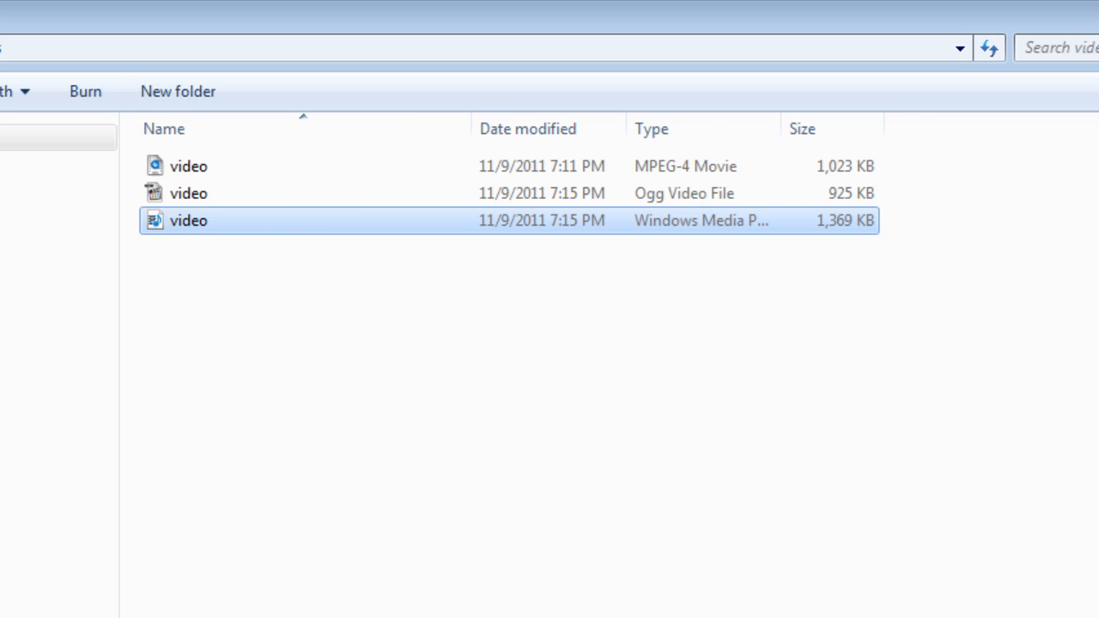
# Return to localSiteFolder, open the poster folder and select the clock poster image.
pyautogui.click(34, 296)
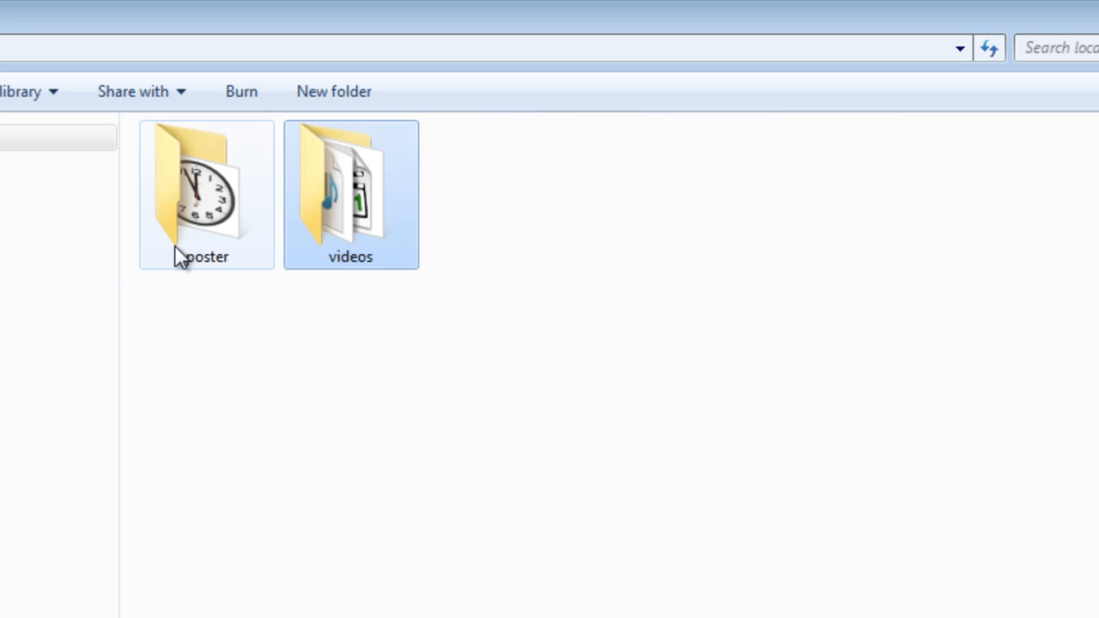
pyautogui.doubleClick(182, 228)
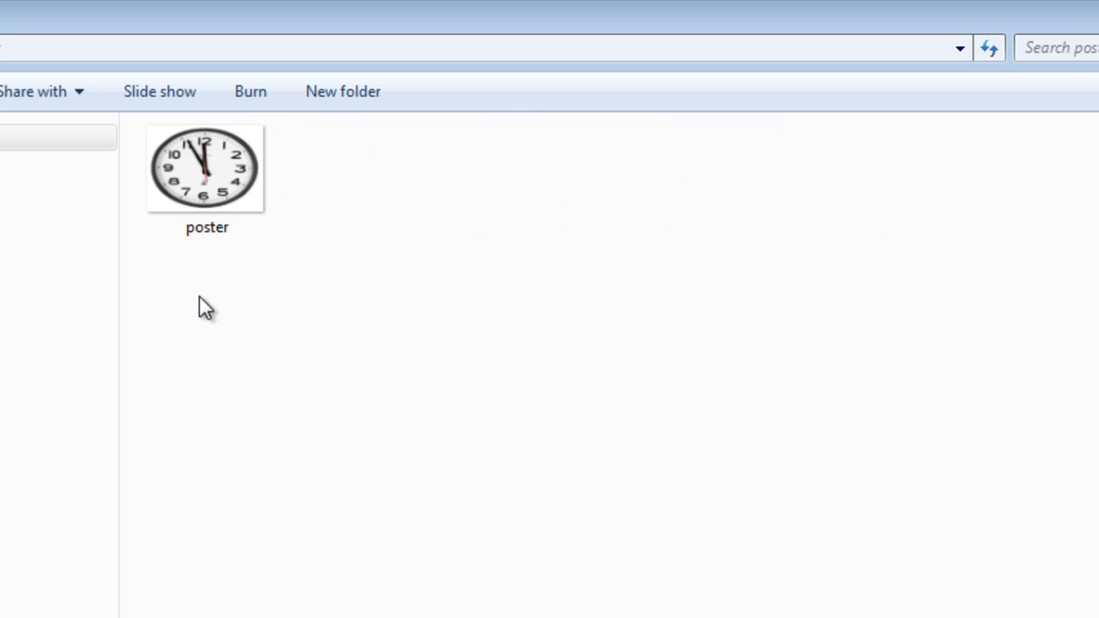
pyautogui.click(202, 191)
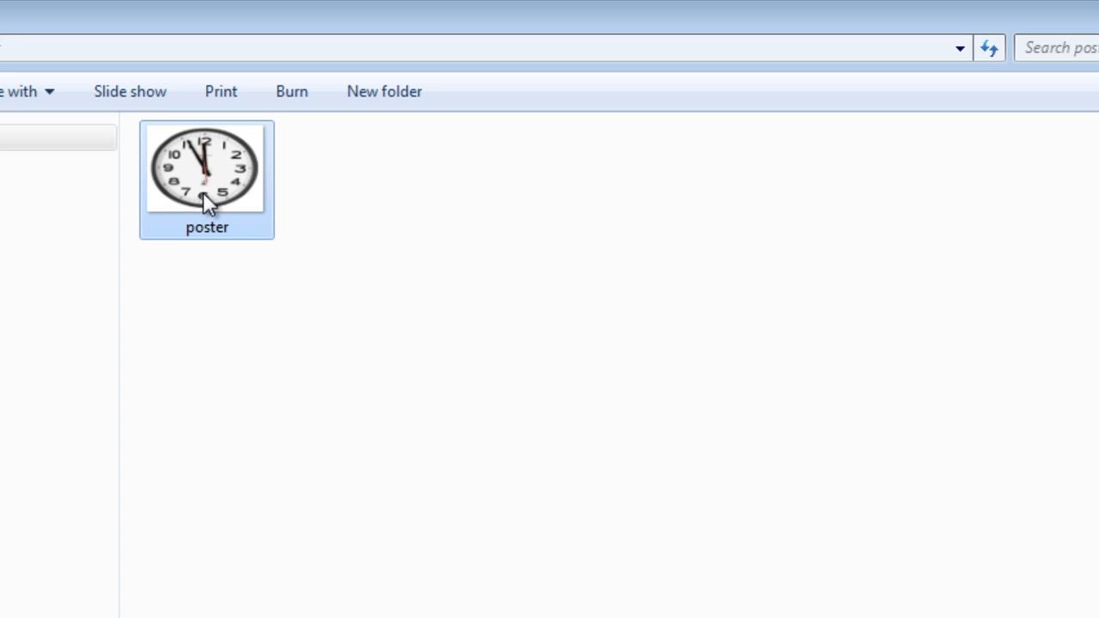
# Go back up to localSiteFolder, move Miro Video Converter aside and show its output format list.
pyautogui.press('BackSpace')
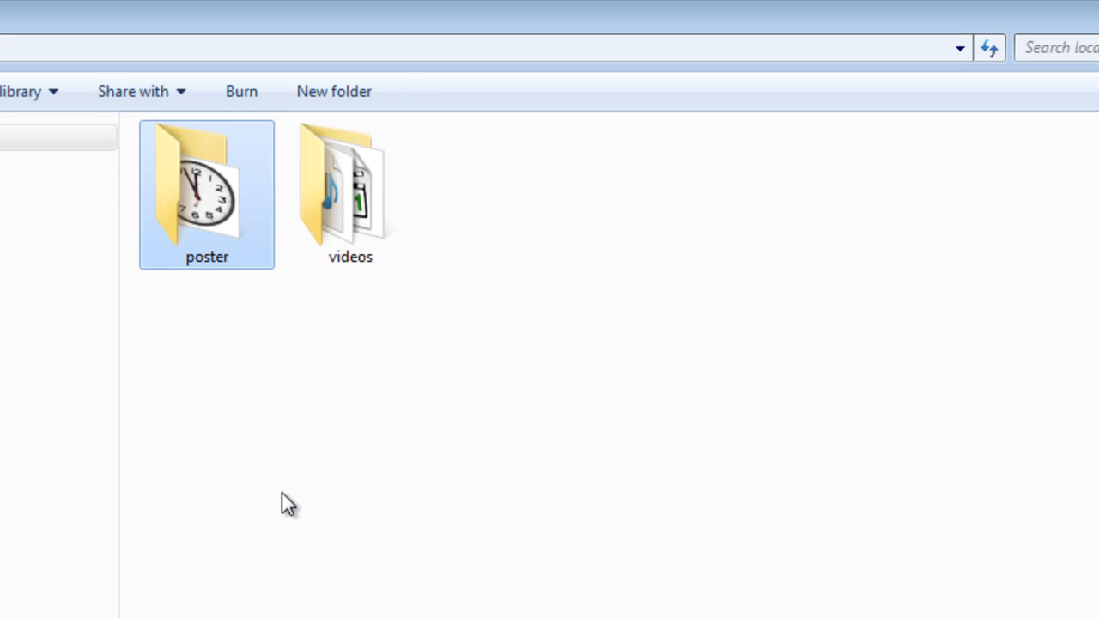
pyautogui.click(282, 491)
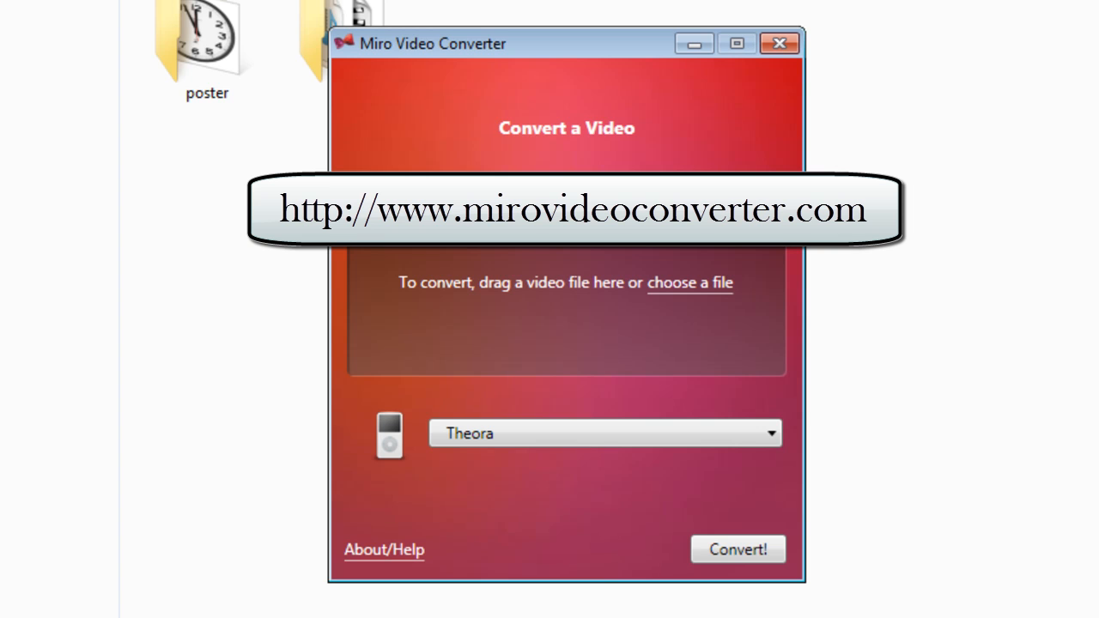
pyautogui.moveTo(523, 54); pyautogui.dragTo(707, 46)
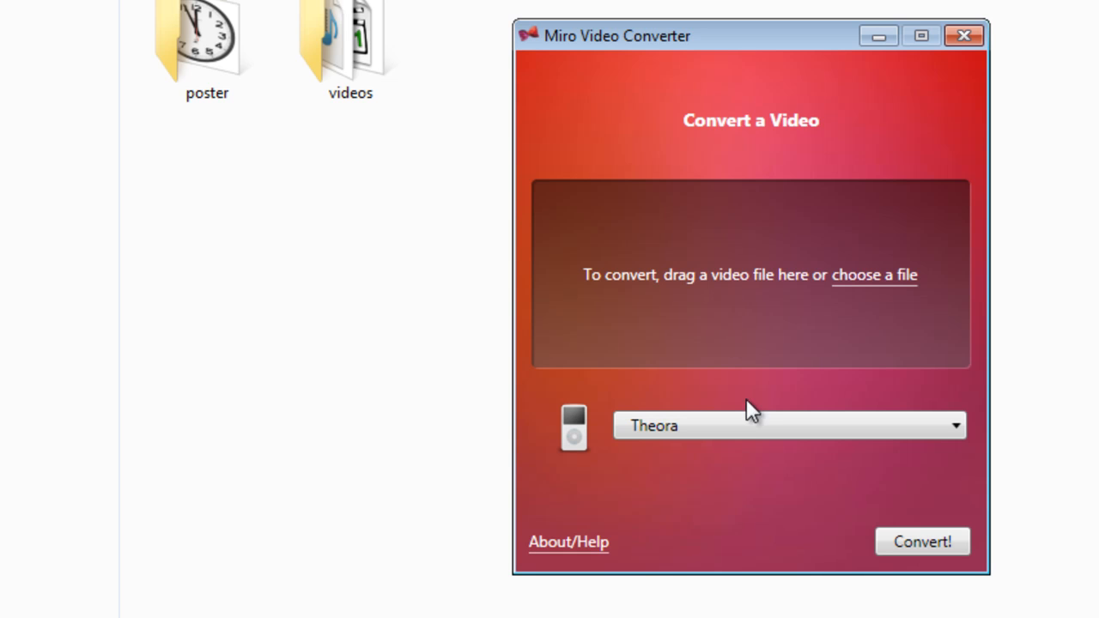
pyautogui.click(749, 423)
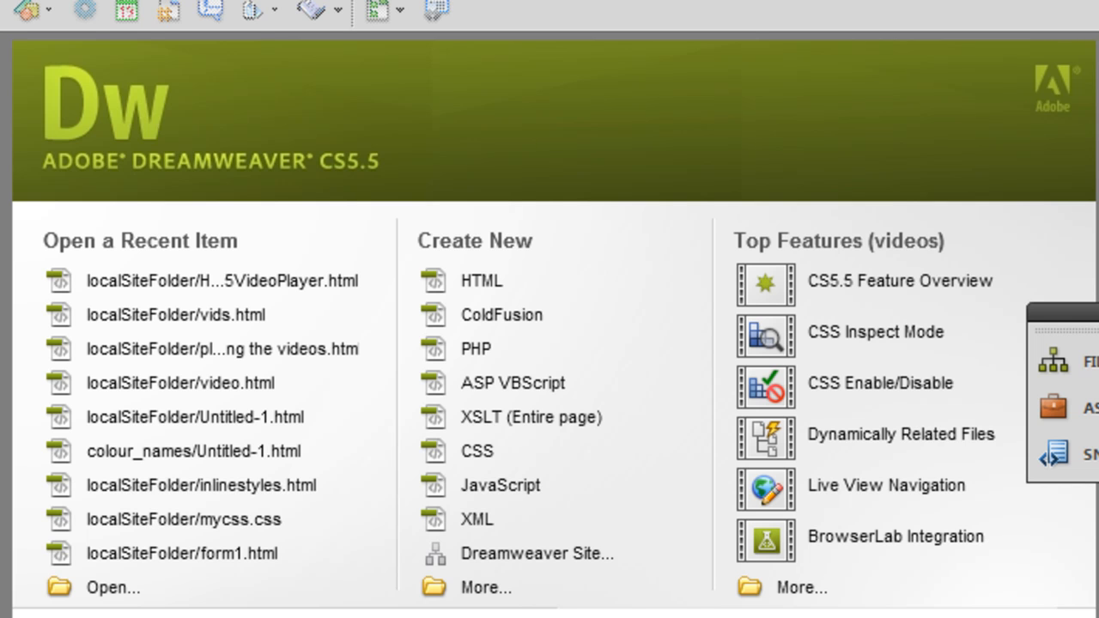
# Create a blank HTML document and select DOCTYPE and XHTML in its first code line.
pyautogui.click(511, 279)
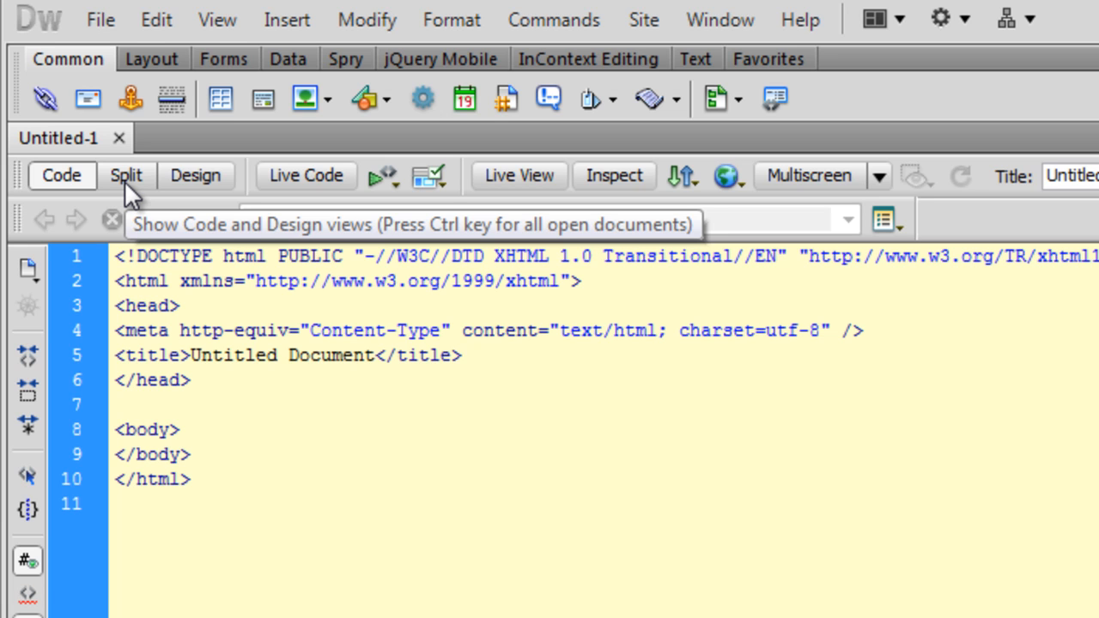
pyautogui.doubleClick(184, 256)
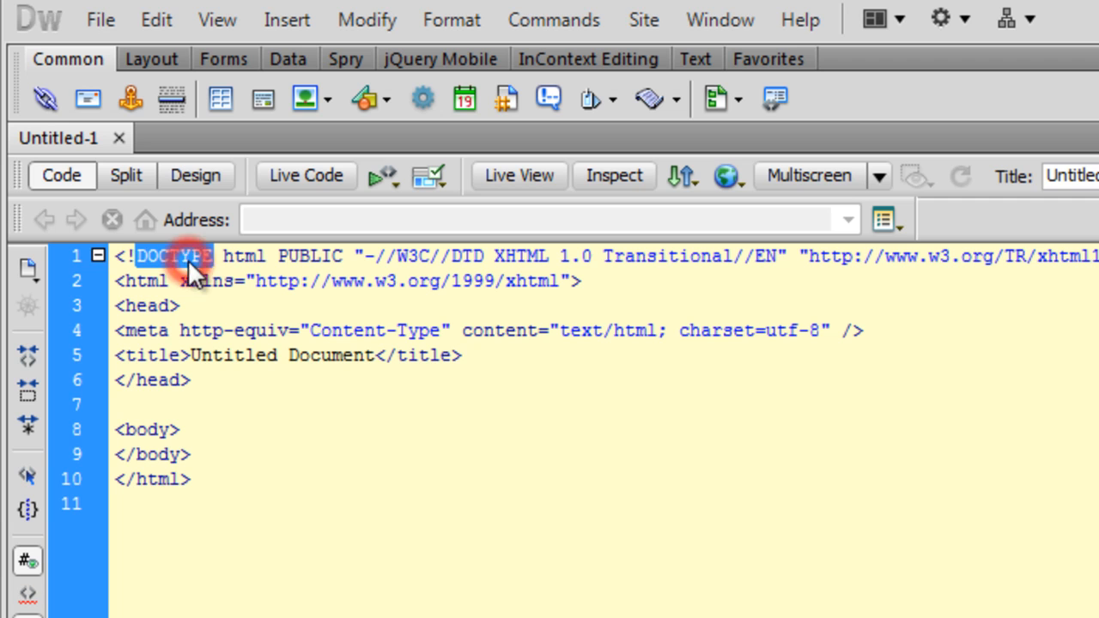
pyautogui.doubleClick(520, 256)
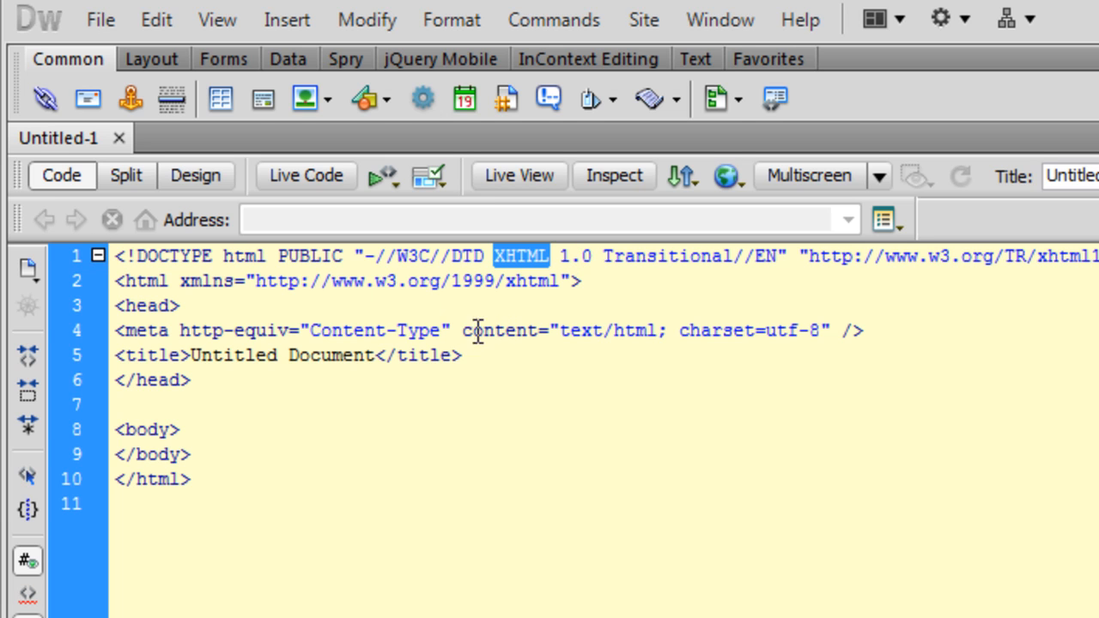
# Convert the untitled document to HTML 5 via File > Convert.
pyautogui.click(102, 19)
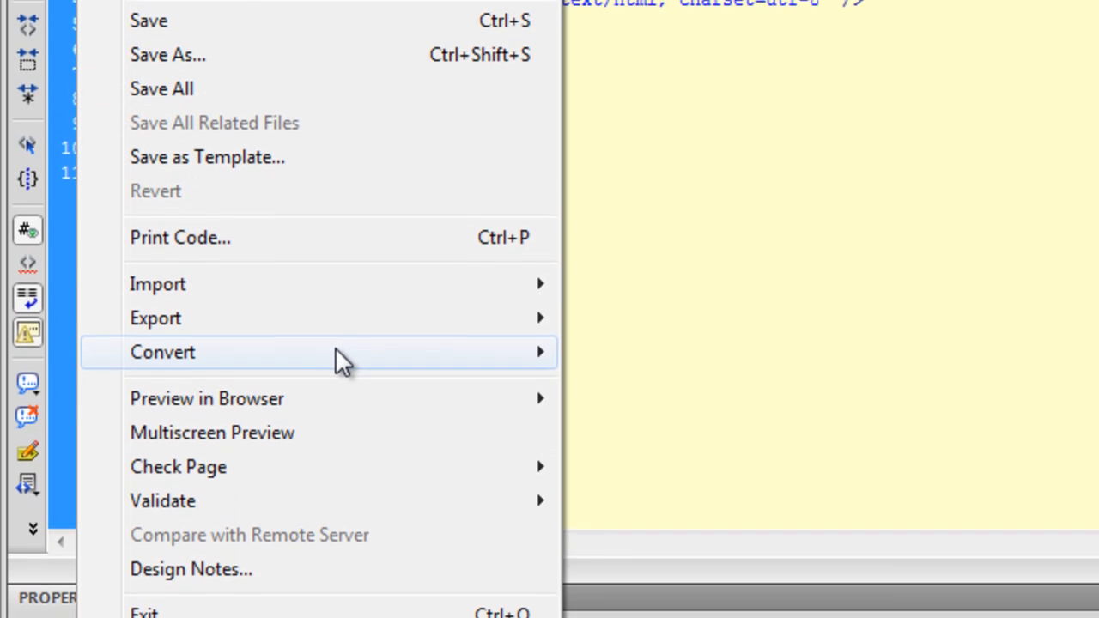
pyautogui.moveTo(163, 352)
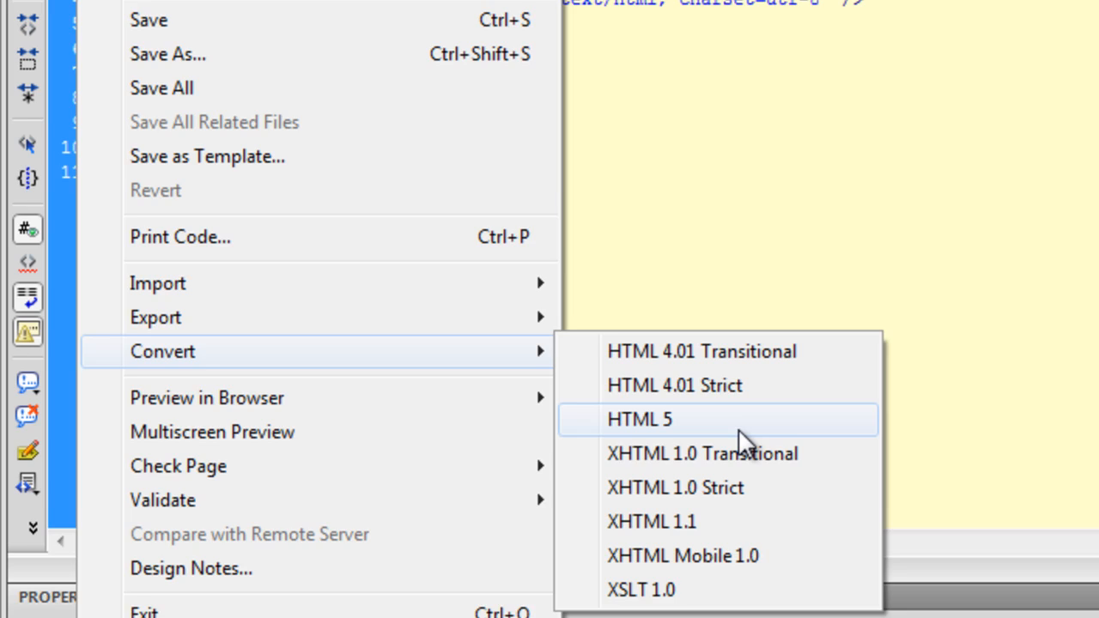
pyautogui.click(738, 420)
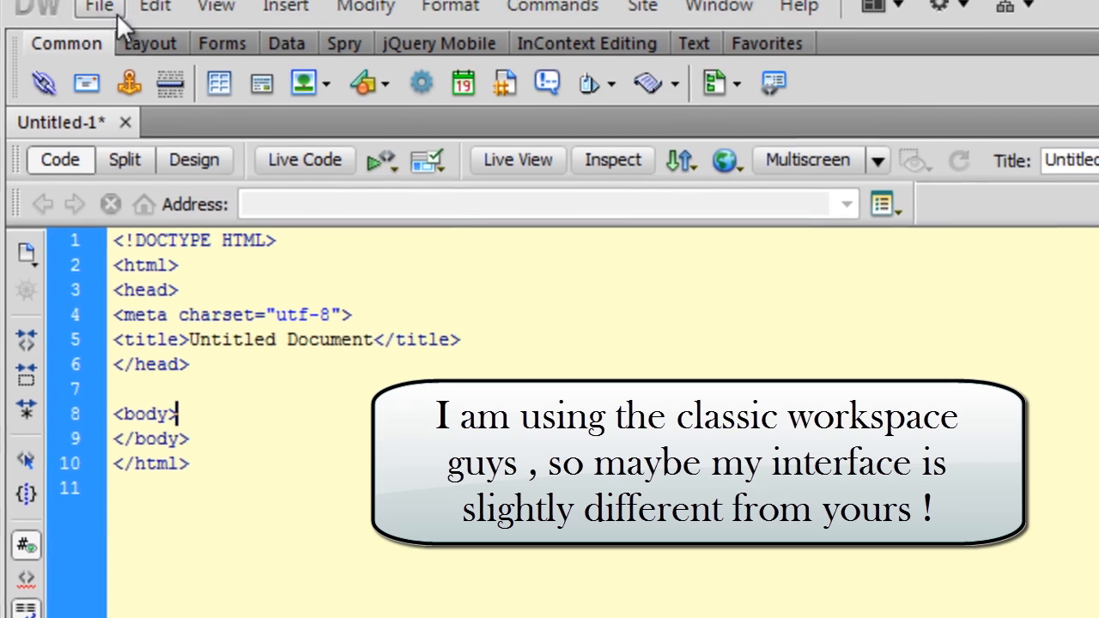
# Review the DocType list in the New Document dialog, then cancel without creating anything.
pyautogui.click(102, 8)
pyautogui.click(141, 40)
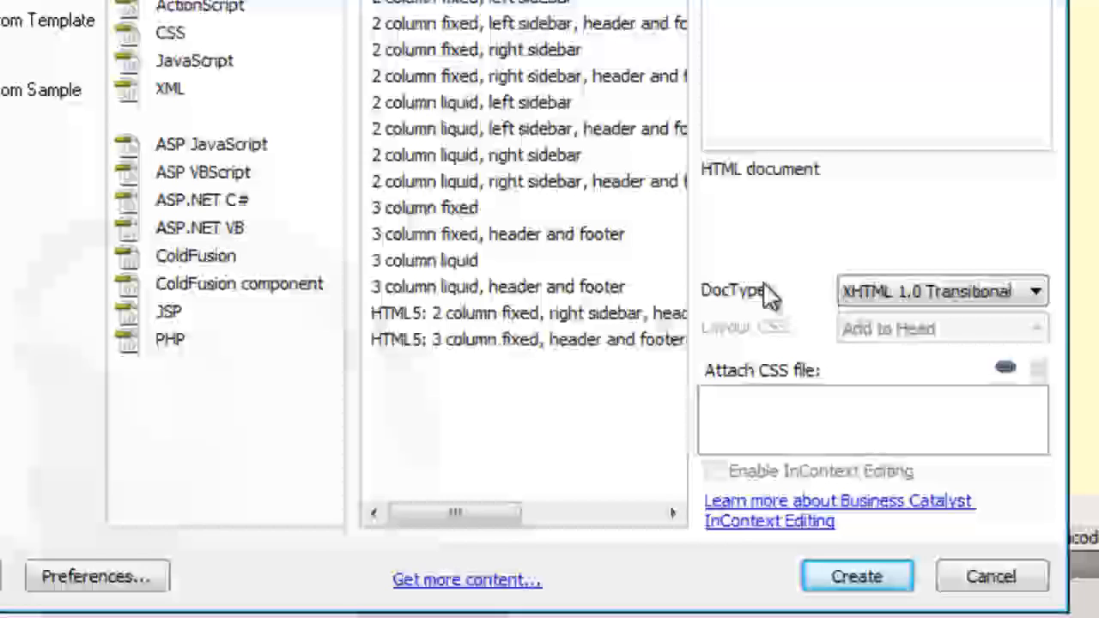
pyautogui.click(888, 289)
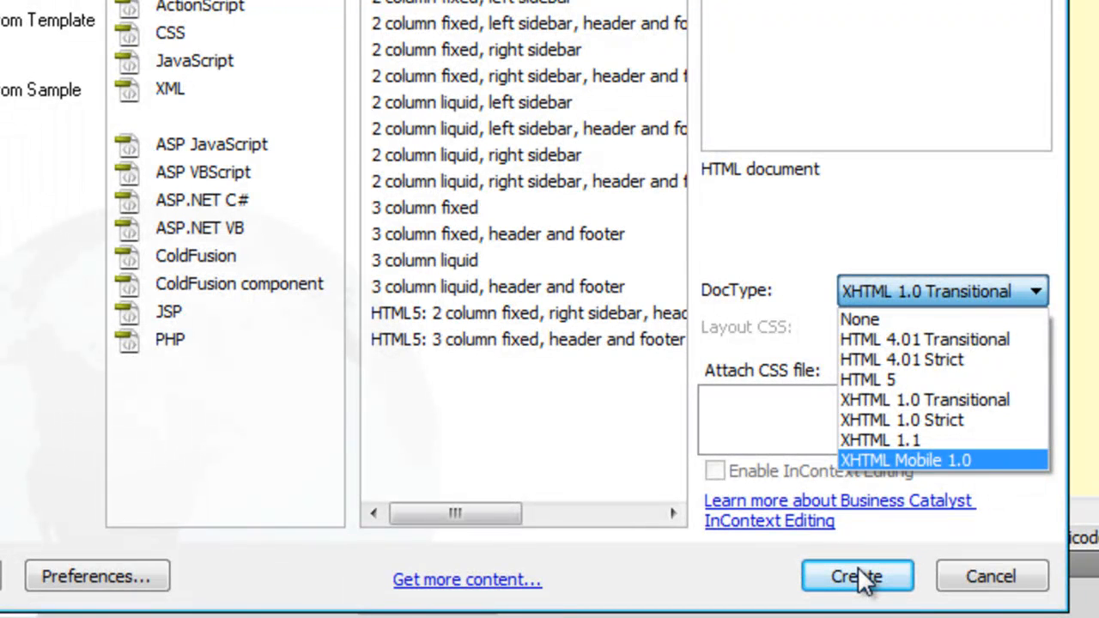
pyautogui.click(987, 576)
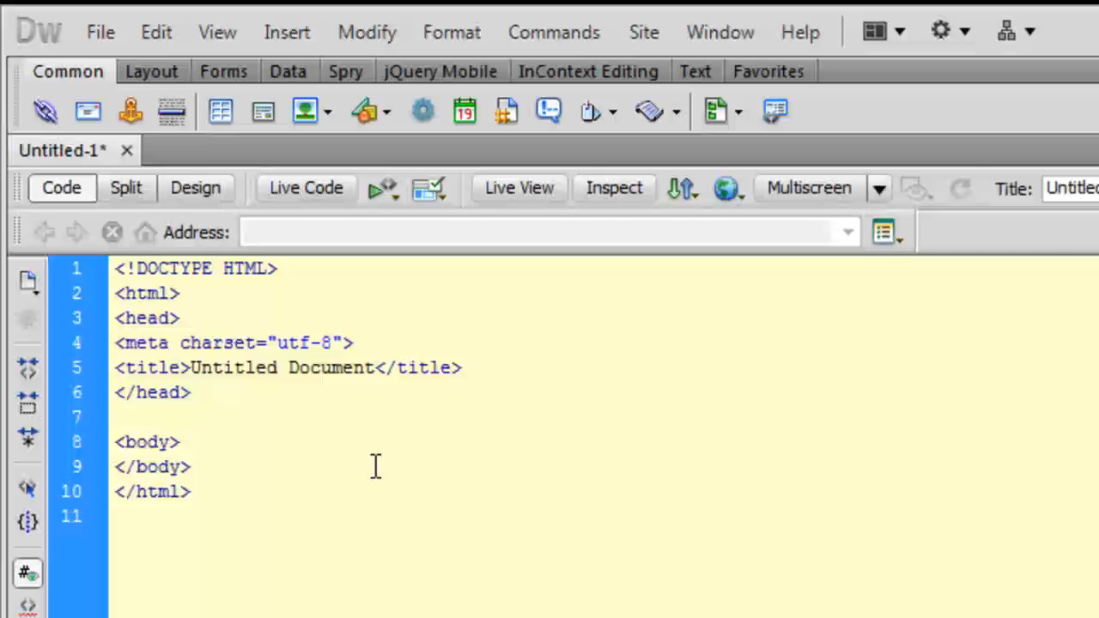
# Show code and page preview split, set the insertion point in the preview and reach the Insert menu.
pyautogui.click(195, 441)
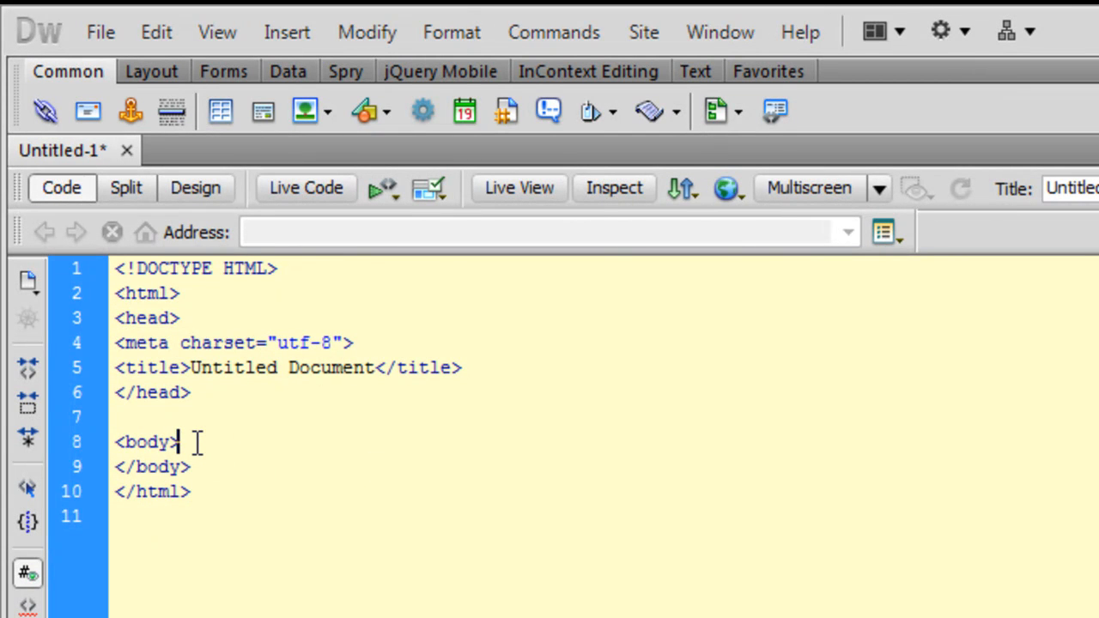
pyautogui.click(127, 188)
pyautogui.click(453, 359)
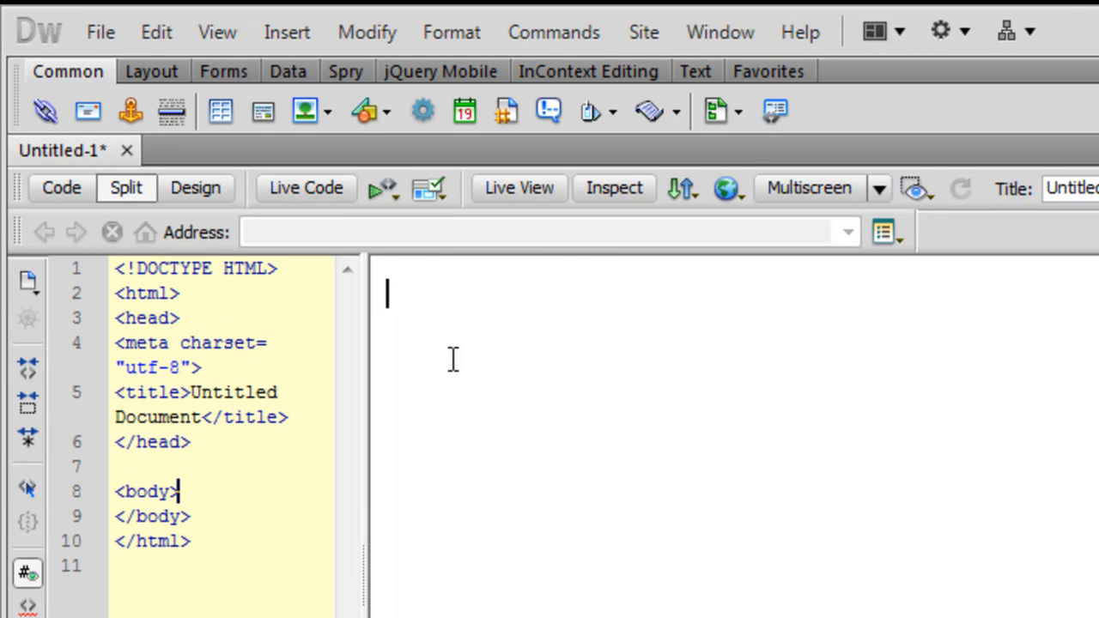
pyautogui.click(292, 37)
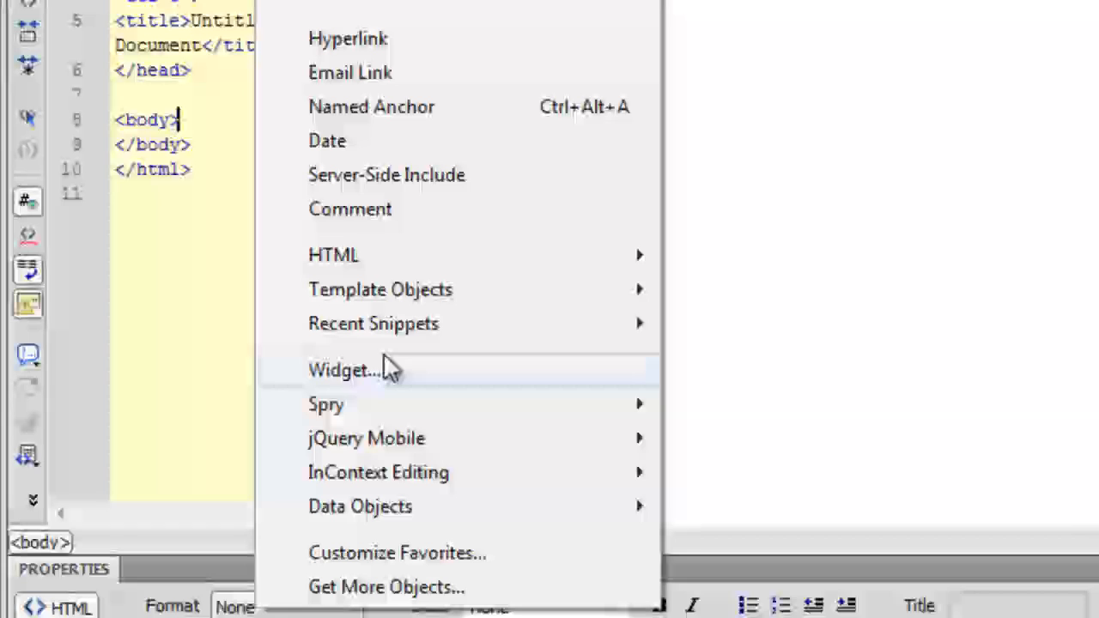
# Insert the HTML5 Video Player Widget (1.0) with the default preset via Insert > Widget.
pyautogui.click(386, 361)
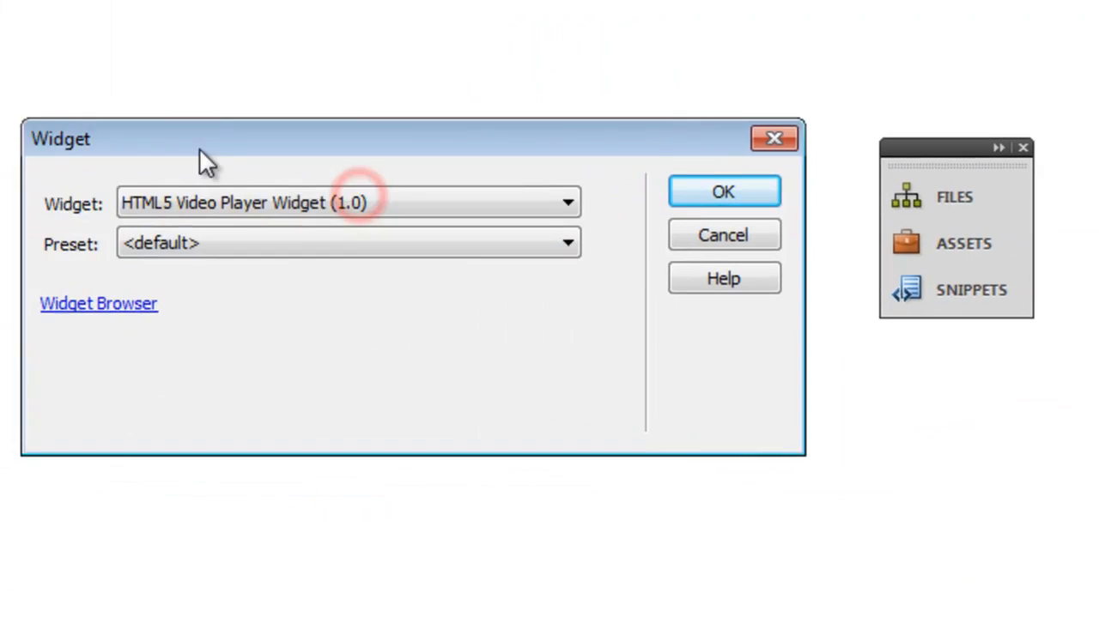
pyautogui.click(441, 217)
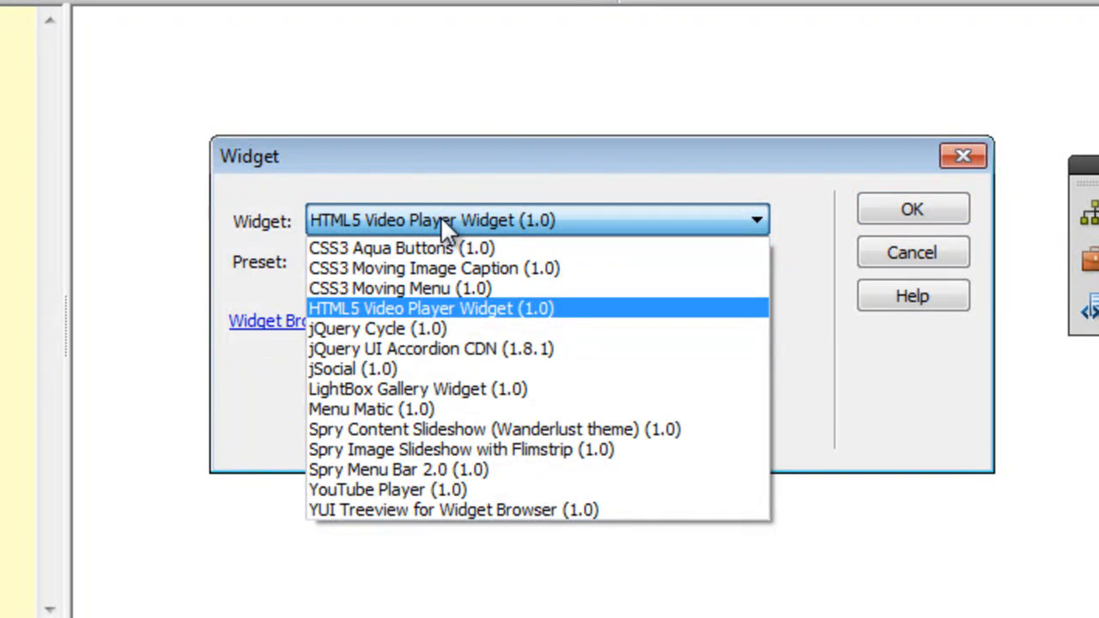
pyautogui.click(459, 176)
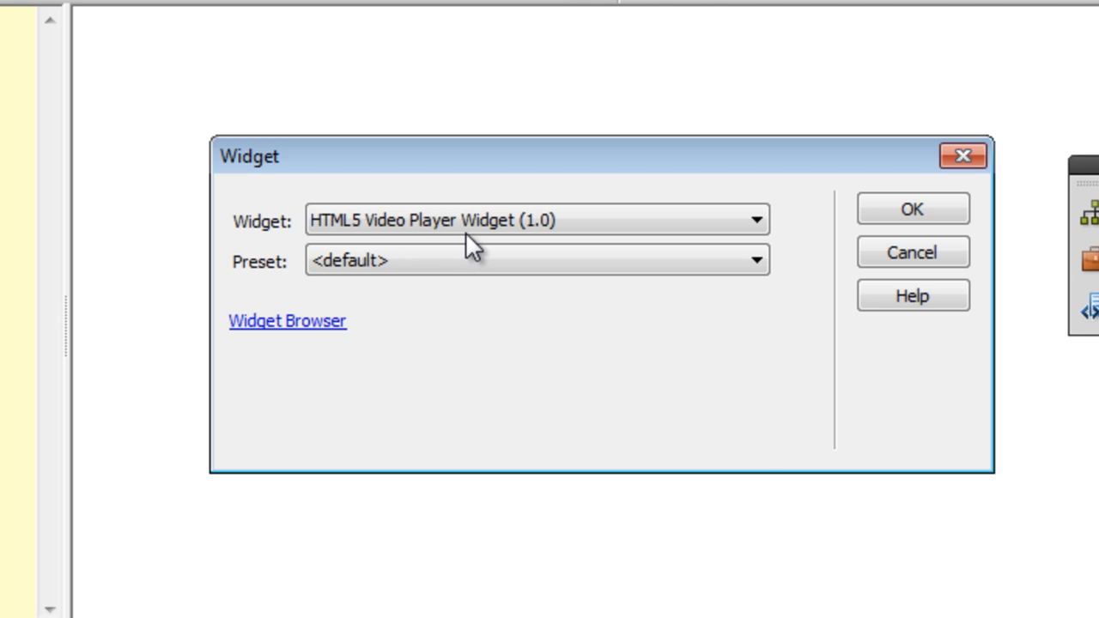
pyautogui.click(465, 222)
pyautogui.click(465, 218)
pyautogui.click(465, 218)
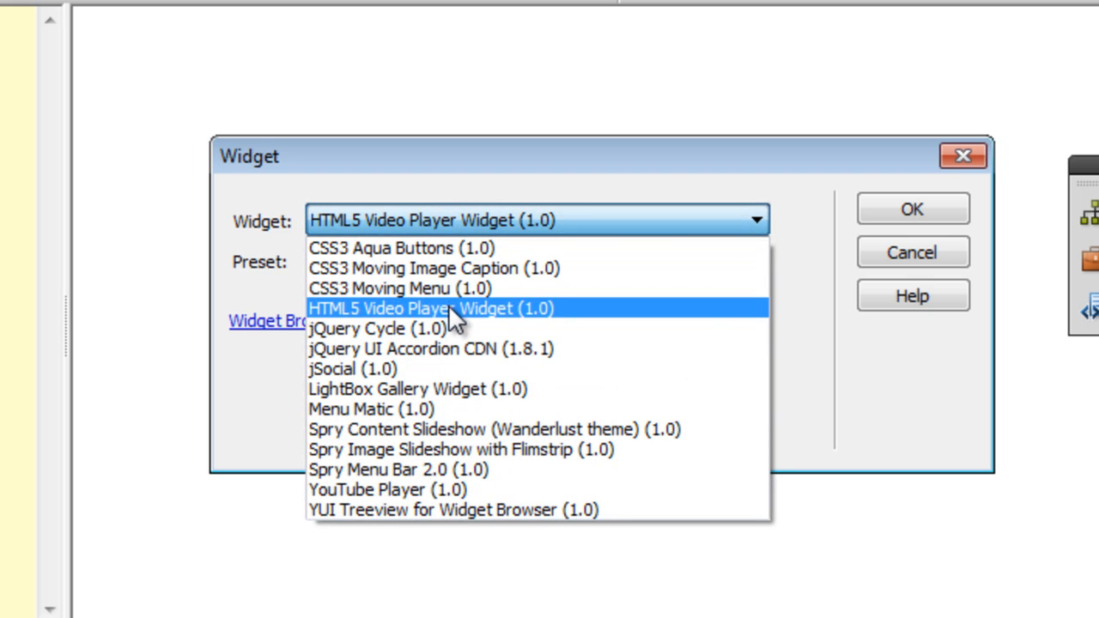
pyautogui.click(448, 309)
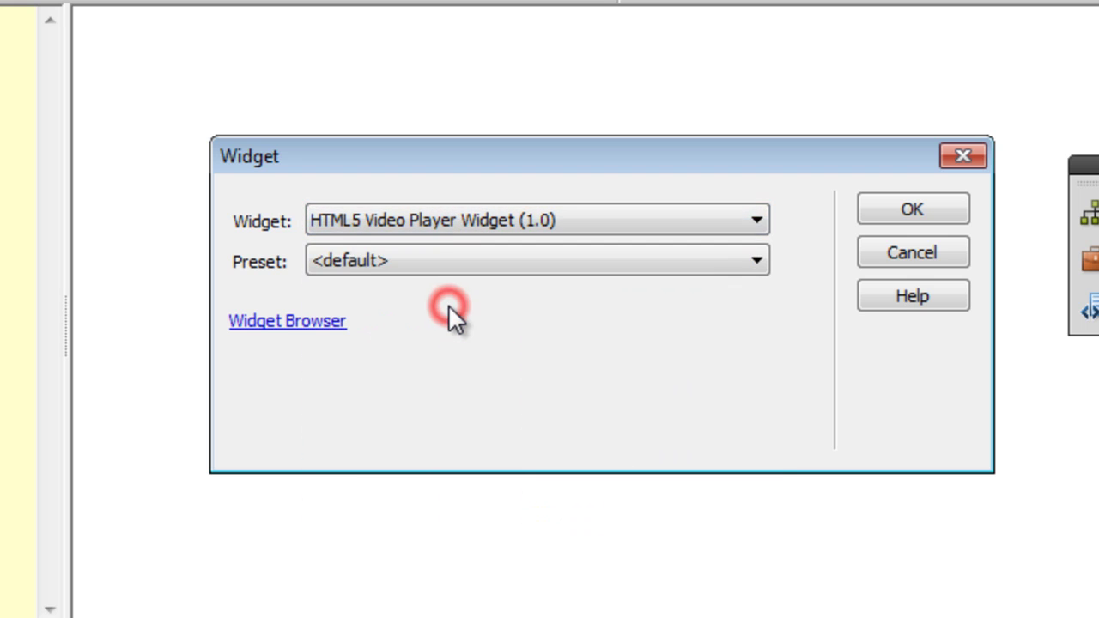
pyautogui.click(888, 218)
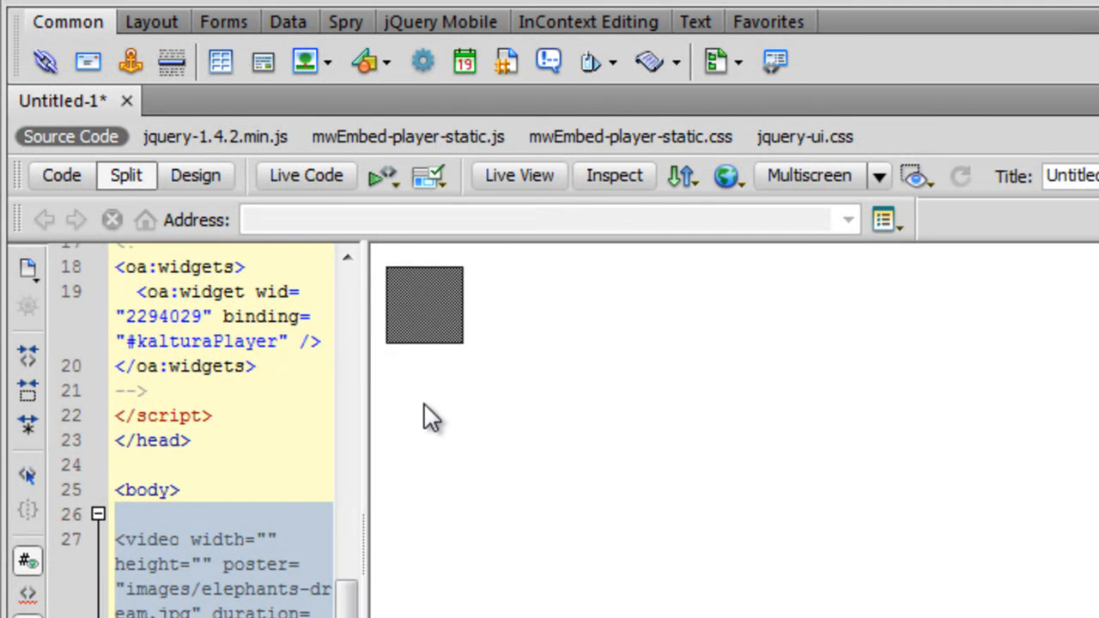
# Select the video placeholder, switch to Code view and highlight the video element's first line.
pyautogui.click(412, 298)
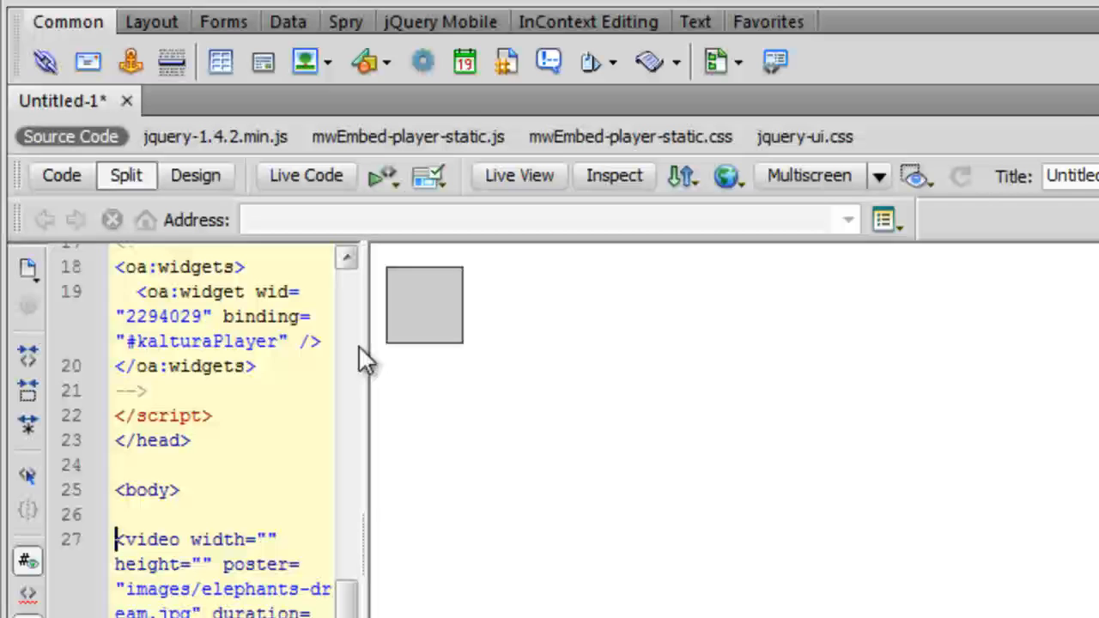
pyautogui.click(62, 176)
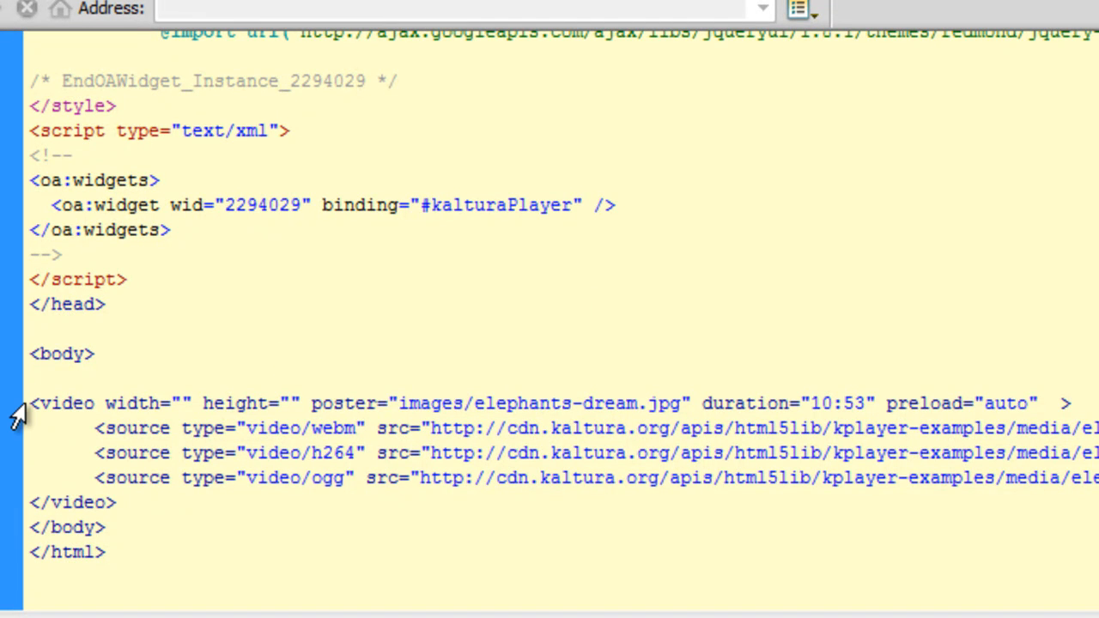
pyautogui.moveTo(31, 403); pyautogui.dragTo(1073, 397)
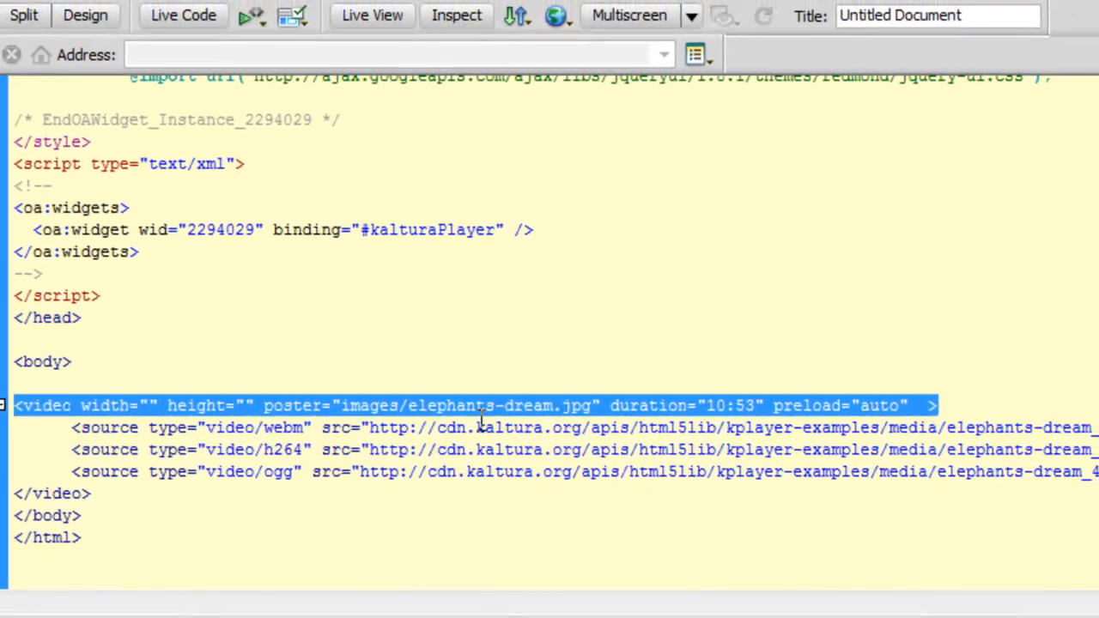
pyautogui.click(410, 403)
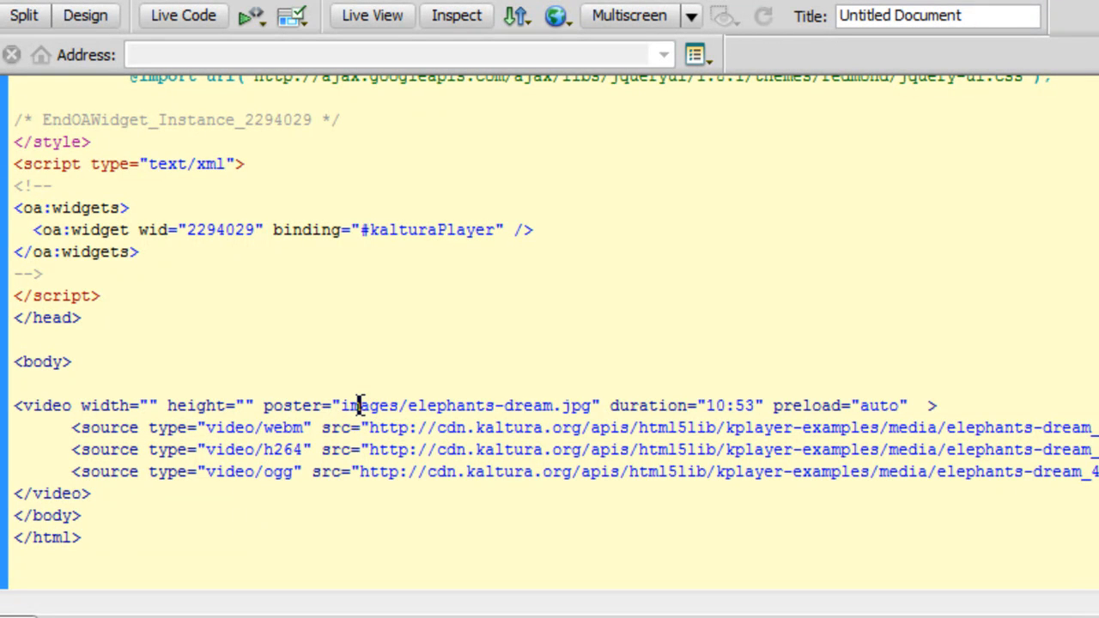
# Highlight the opening <video and closing </video> tags to review the generated code.
pyautogui.moveTo(93, 493); pyautogui.dragTo(10, 494)
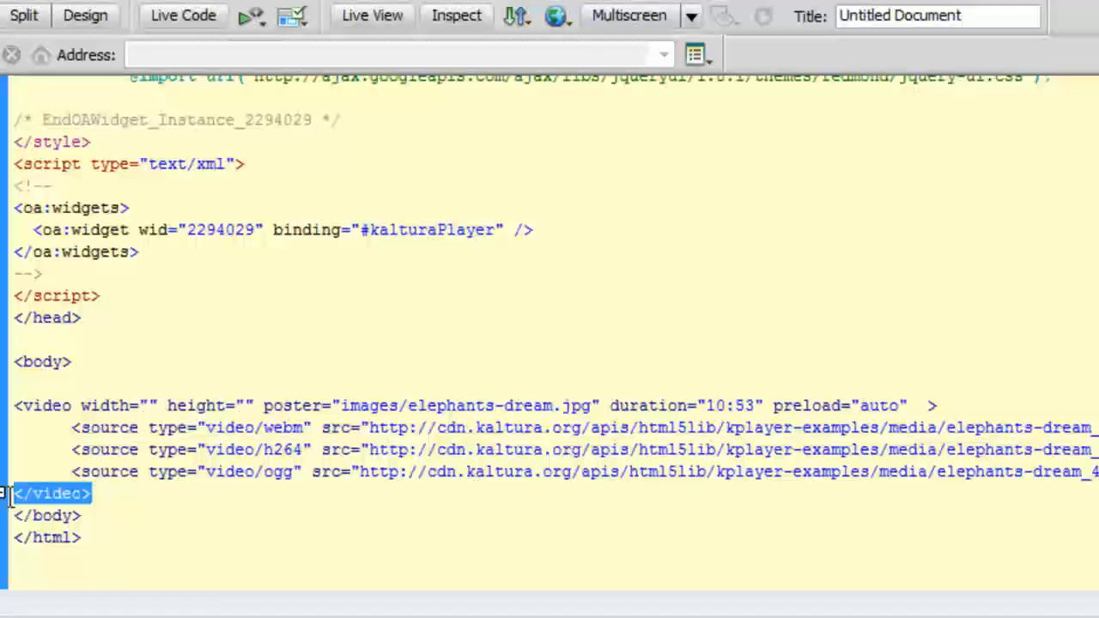
pyautogui.moveTo(14, 406); pyautogui.dragTo(73, 406)
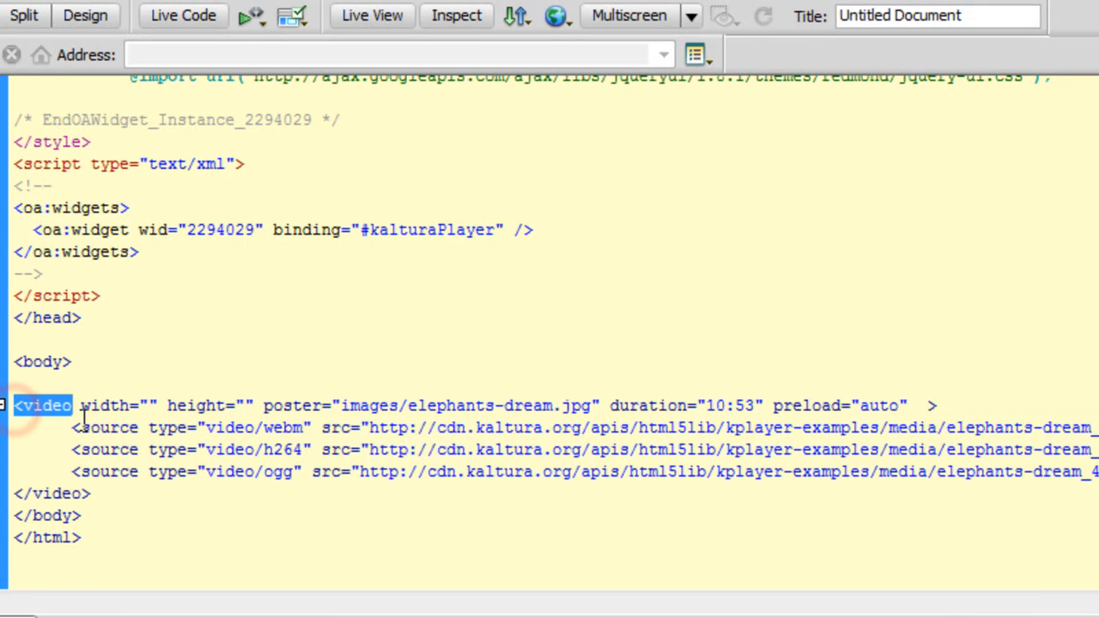
pyautogui.moveTo(92, 493); pyautogui.dragTo(5, 497)
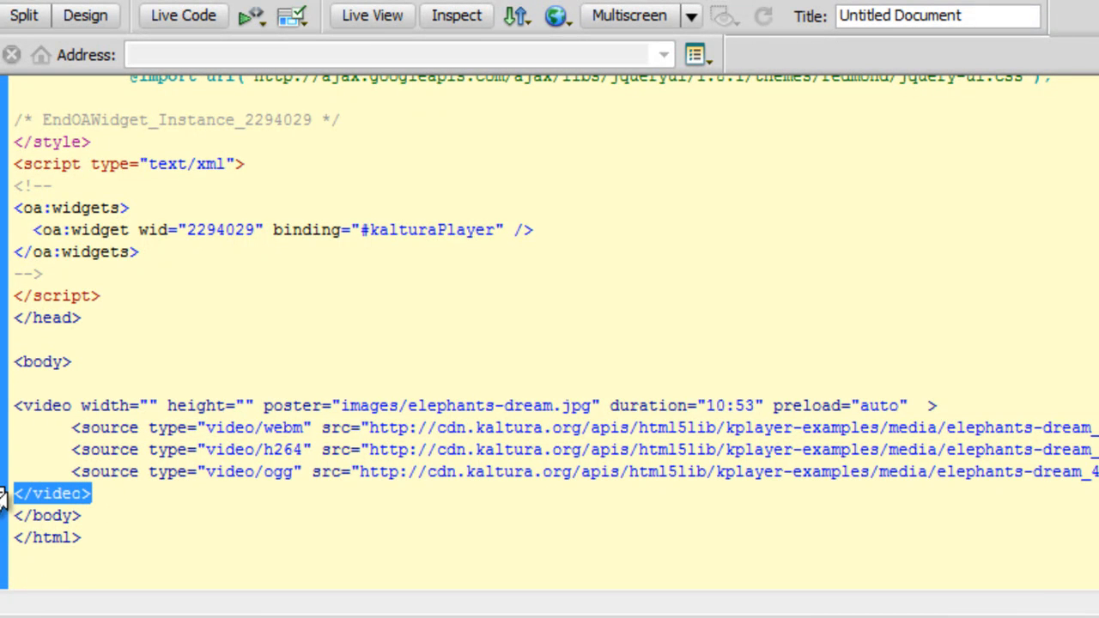
# Point out the </body> and <body> tags and the images folder in the poster path.
pyautogui.moveTo(82, 515); pyautogui.dragTo(14, 515)
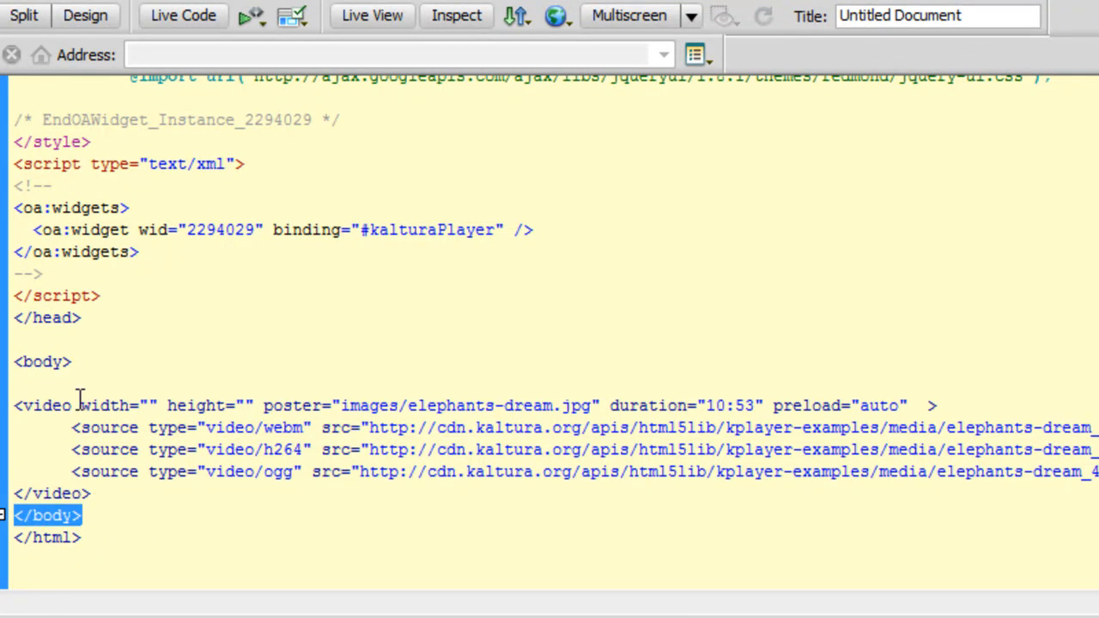
pyautogui.click(86, 360)
pyautogui.moveTo(86, 361); pyautogui.dragTo(13, 361)
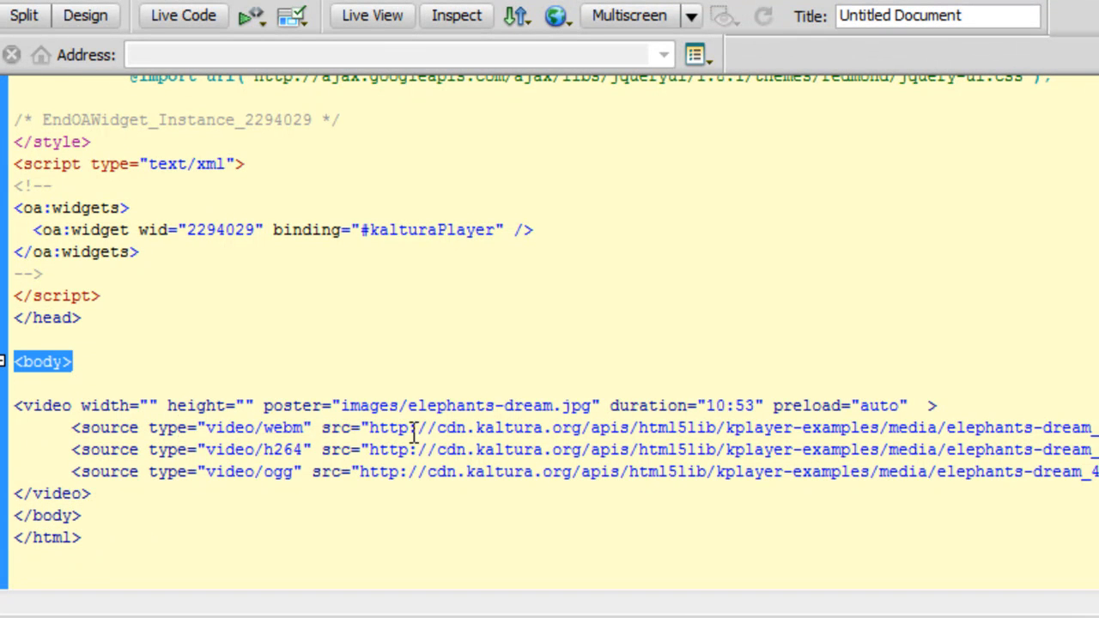
pyautogui.doubleClick(369, 406)
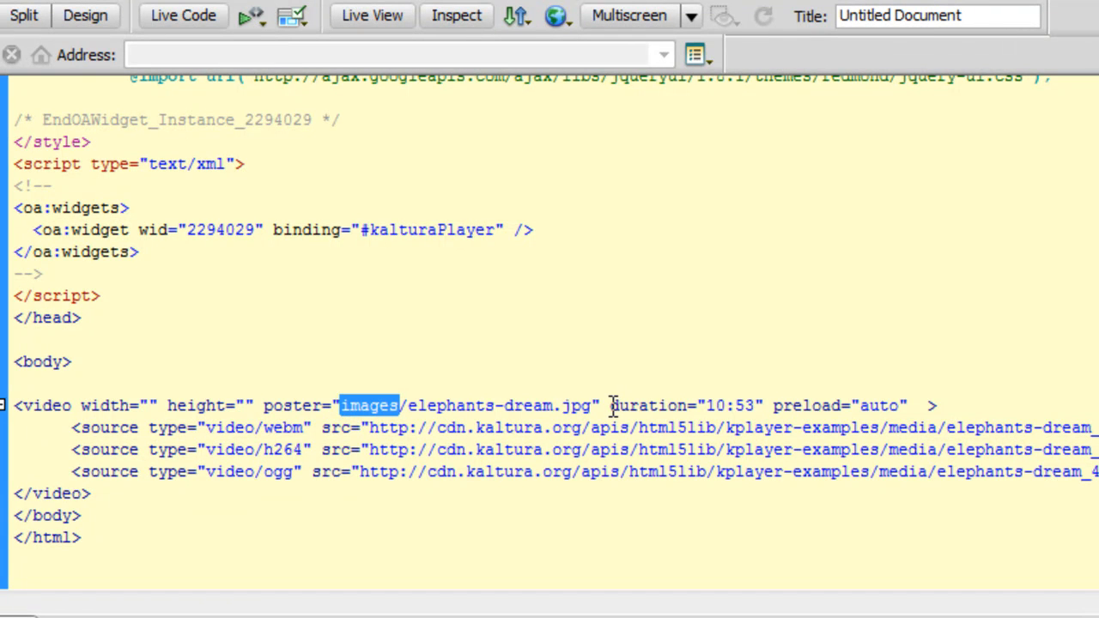
# Delete the duration="10:53" attribute from the video tag.
pyautogui.moveTo(609, 405); pyautogui.dragTo(764, 406)
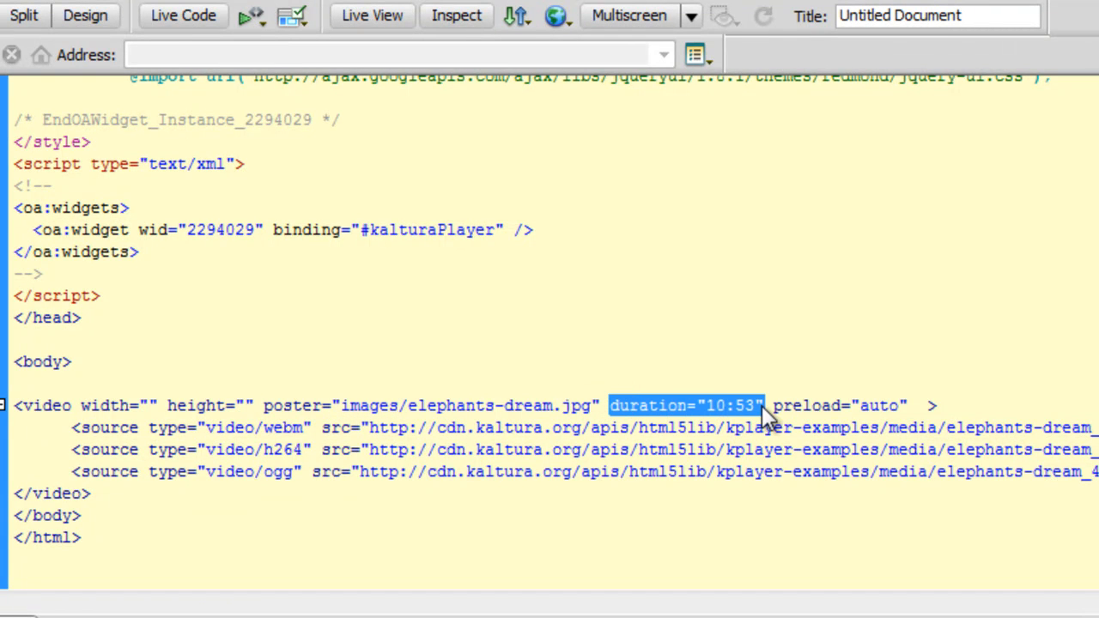
pyautogui.press('Delete')
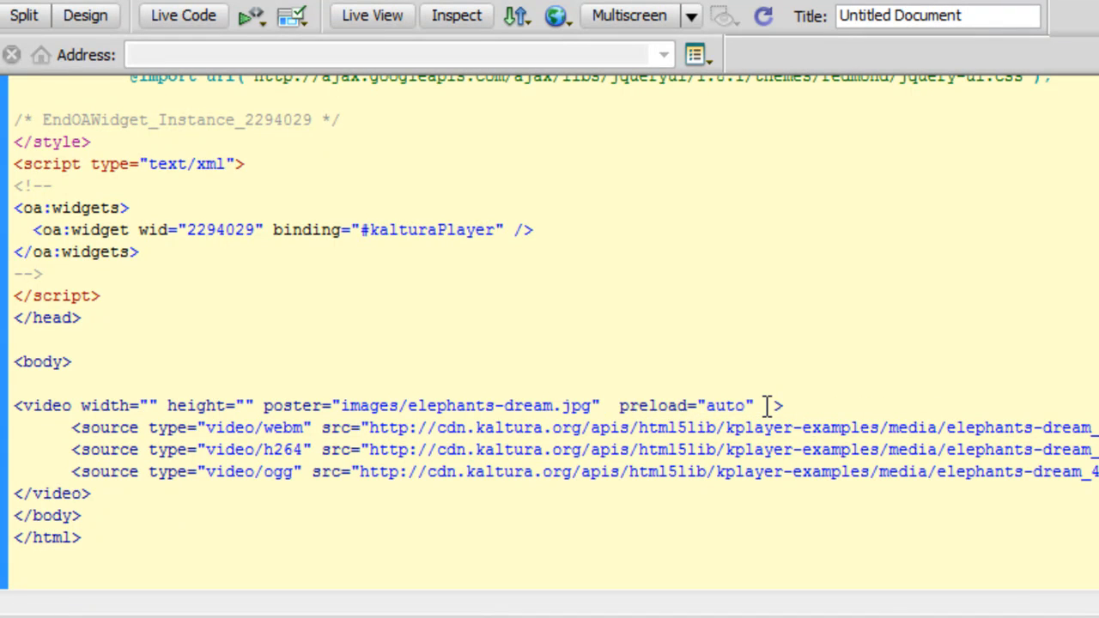
pyautogui.click(766, 405)
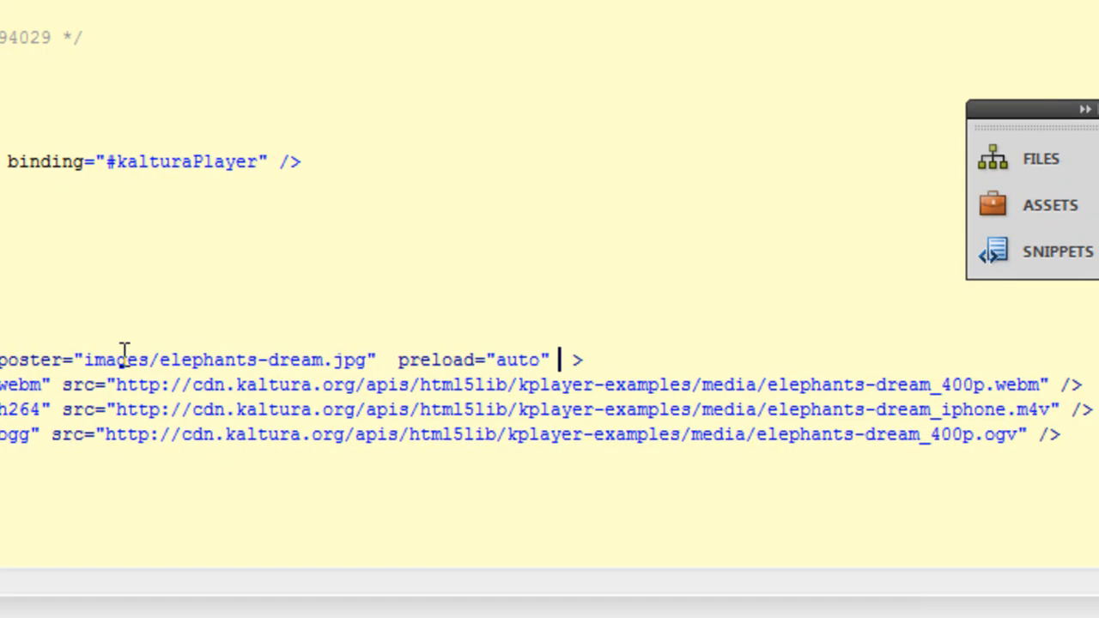
# Select elephants-dream in the poster path to retype it as poster, then check preload auto.
pyautogui.doubleClick(35, 356)
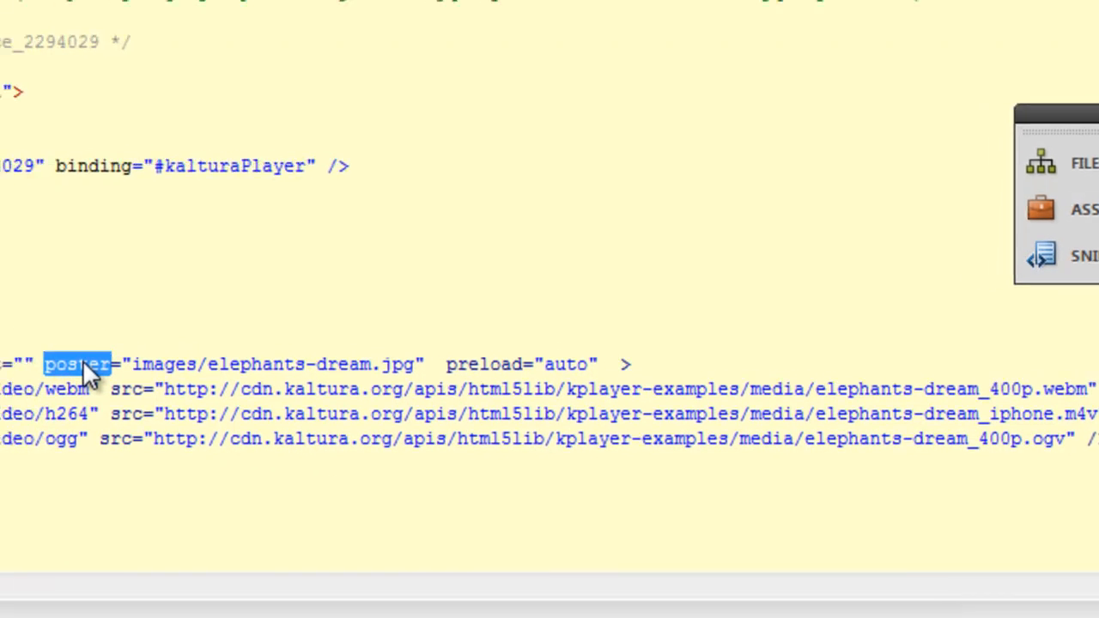
pyautogui.doubleClick(197, 367)
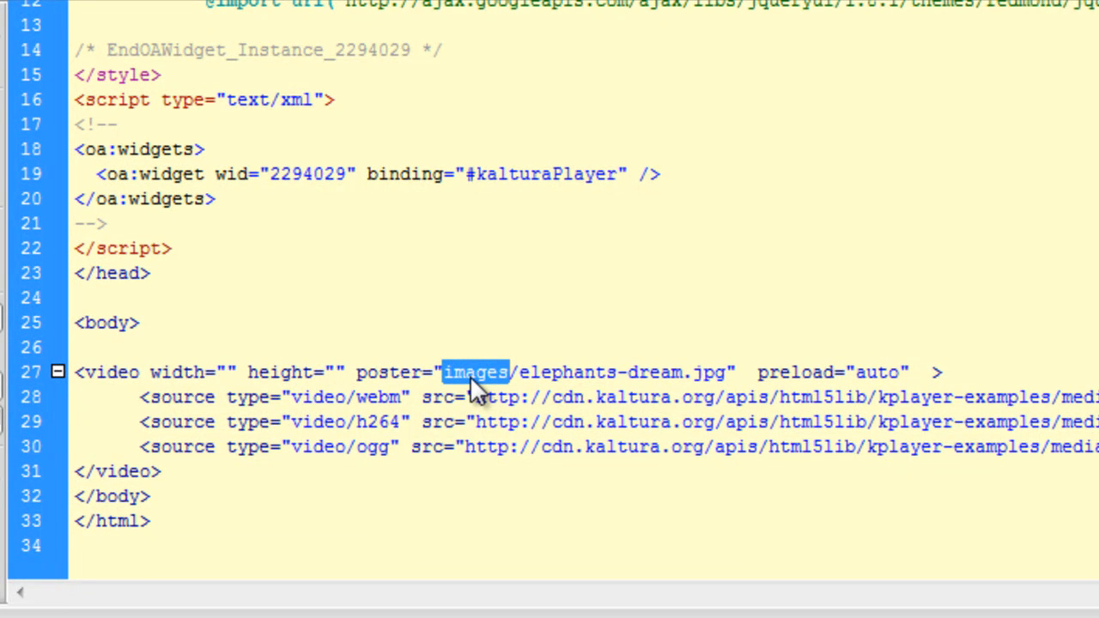
pyautogui.write('poster')
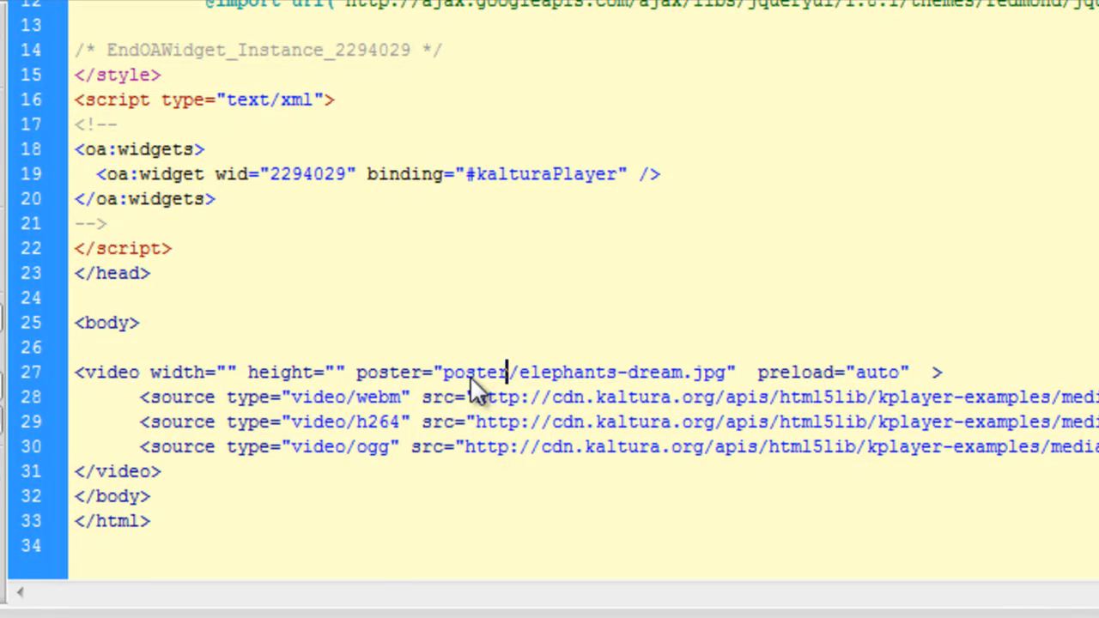
pyautogui.click(678, 372)
pyautogui.moveTo(678, 371); pyautogui.dragTo(522, 374)
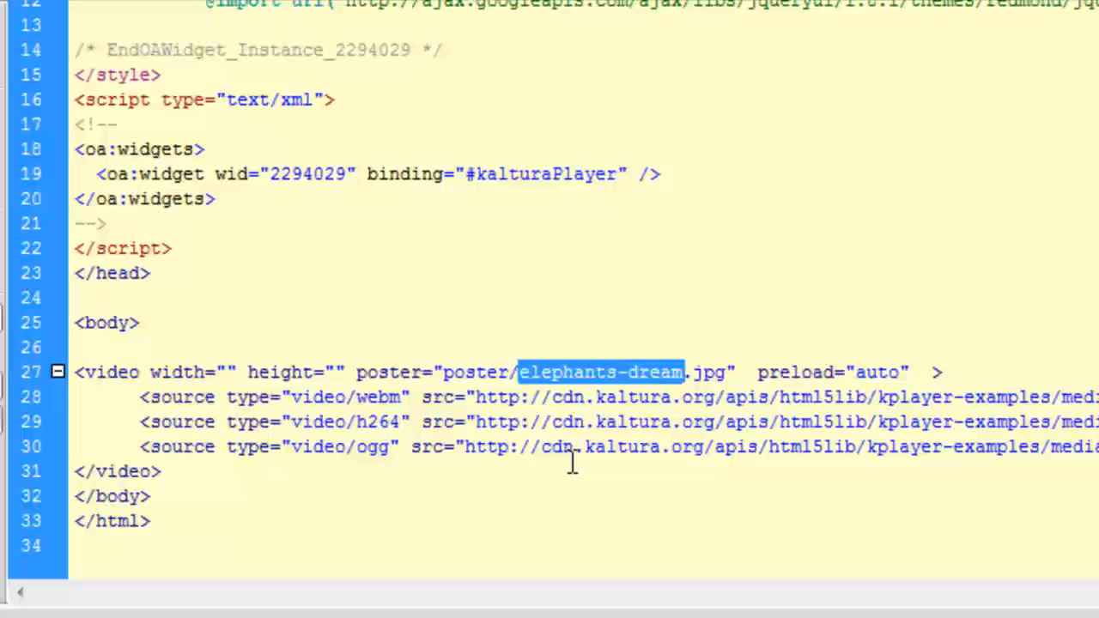
pyautogui.write('poster')
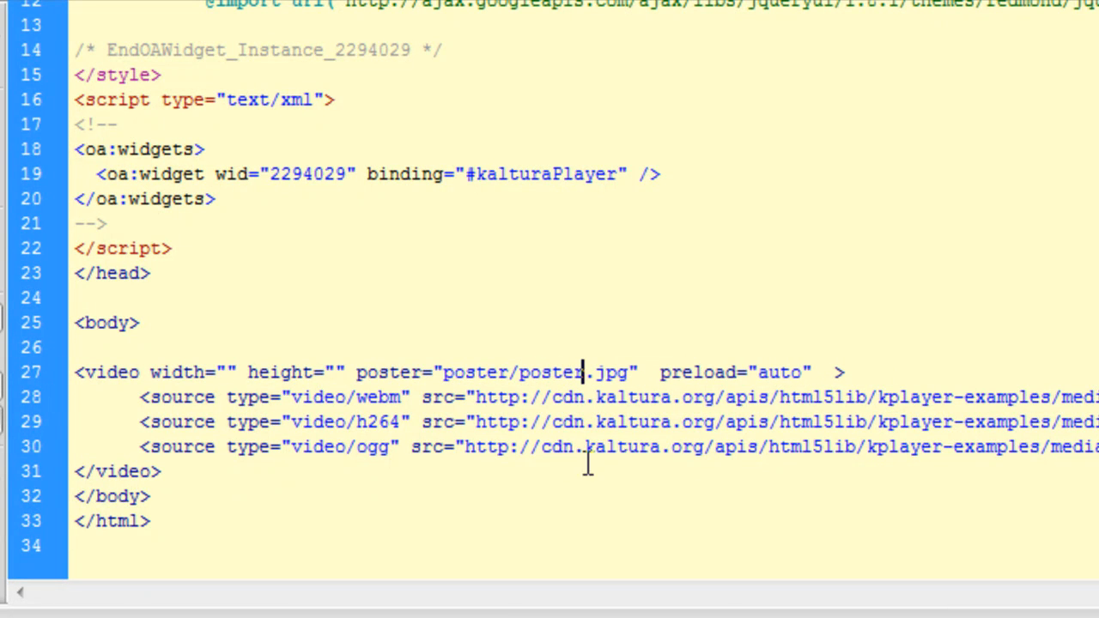
pyautogui.doubleClick(777, 371)
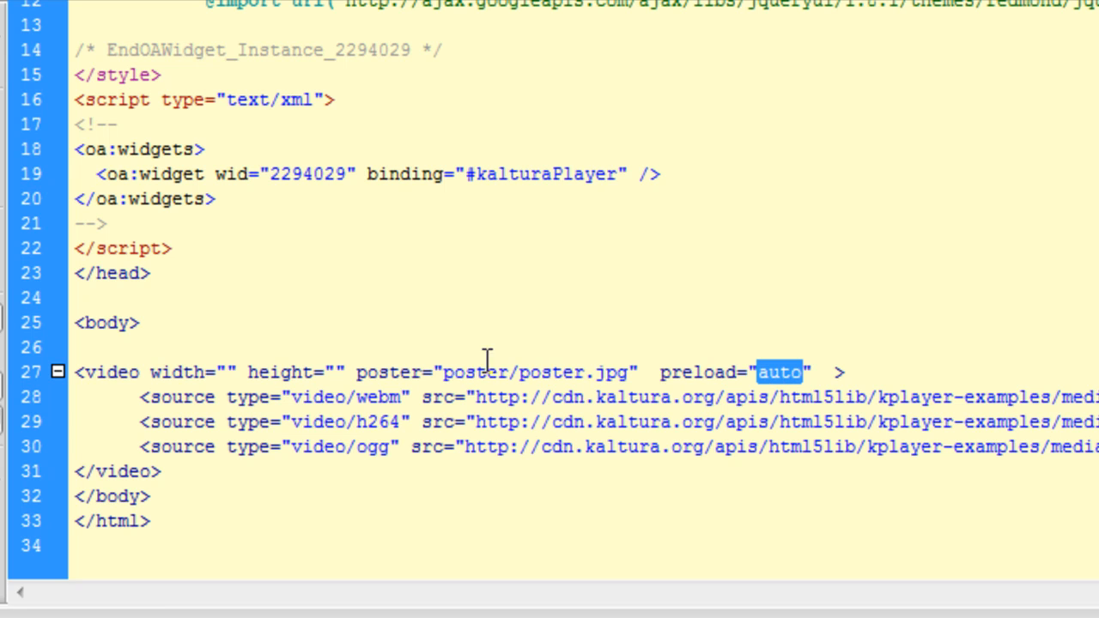
# Set the video tag's width to 640 and height to 480.
pyautogui.click(225, 372)
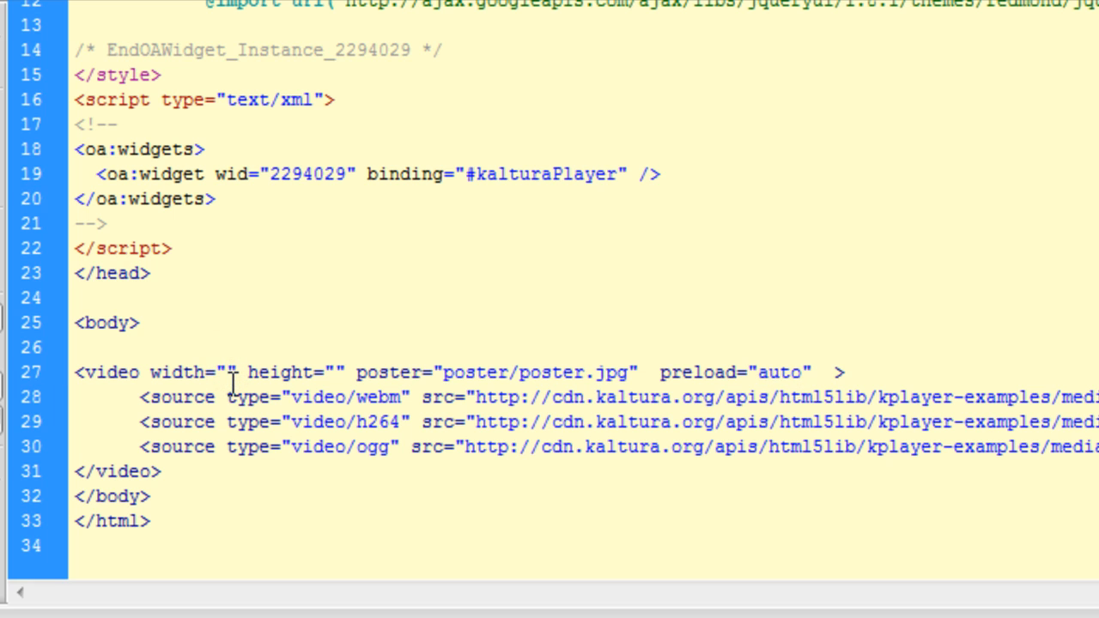
pyautogui.write('640')
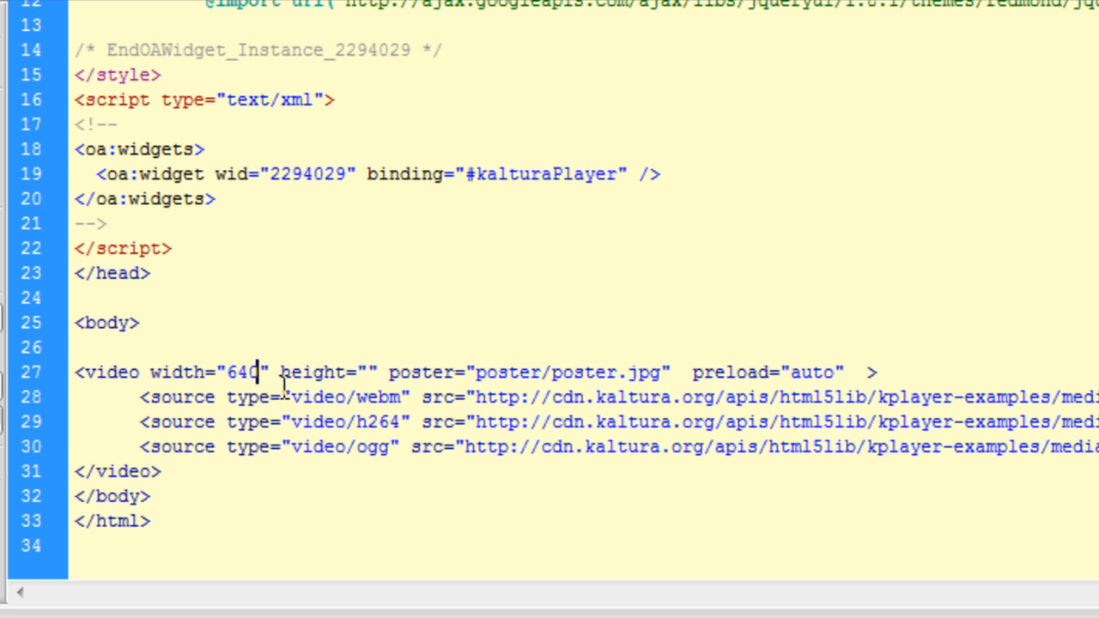
pyautogui.click(361, 372)
pyautogui.click(368, 372)
pyautogui.write('480')
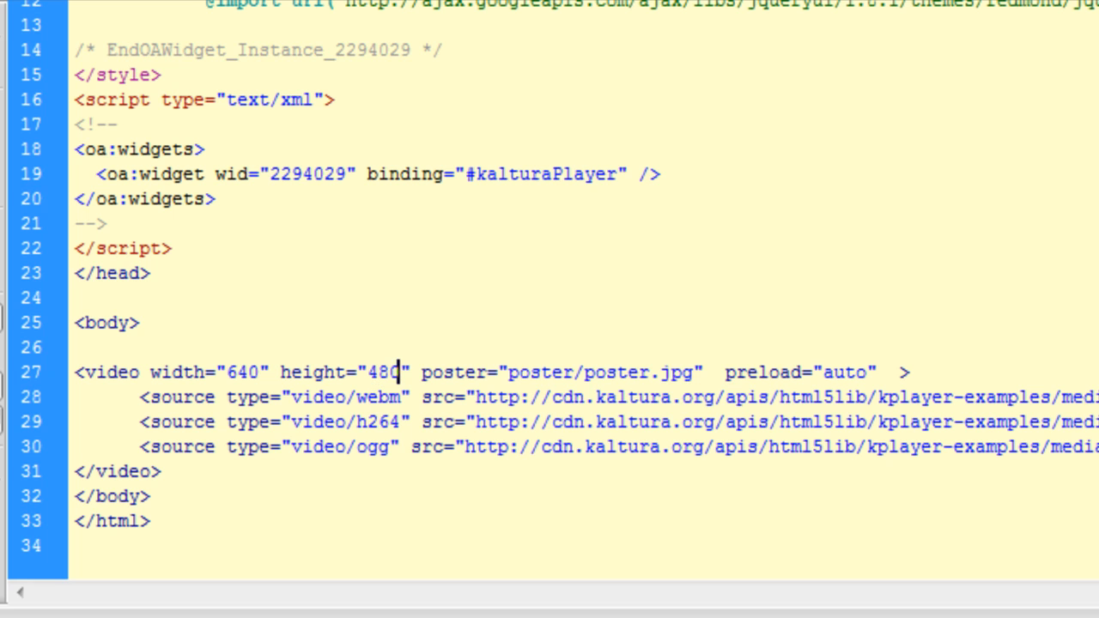
pyautogui.moveTo(1094, 396); pyautogui.dragTo(103, 391)
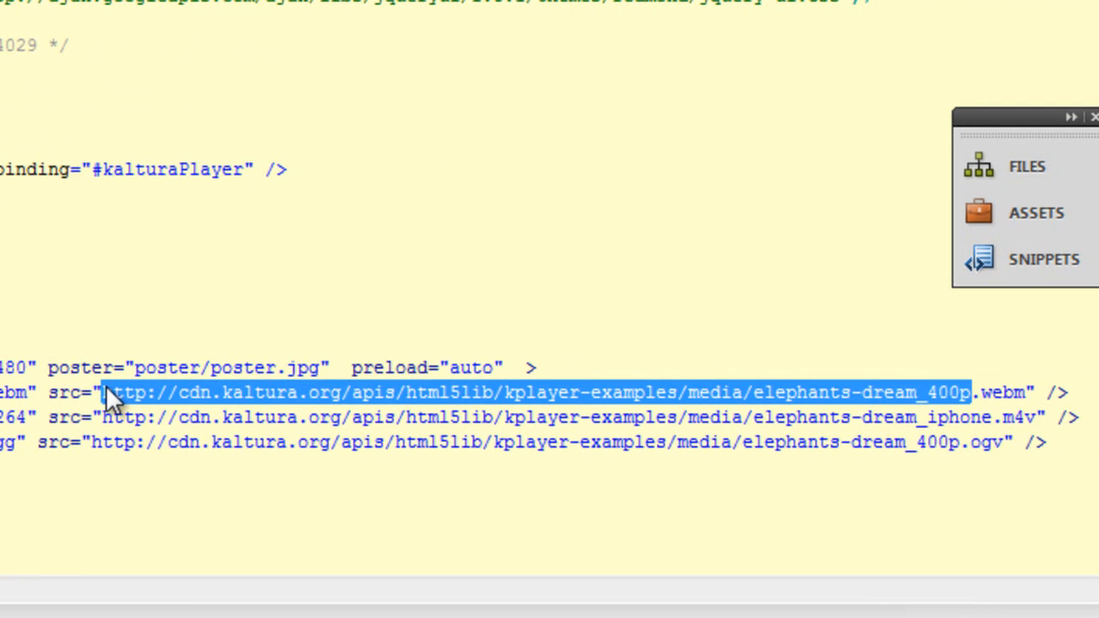
pyautogui.write('video')
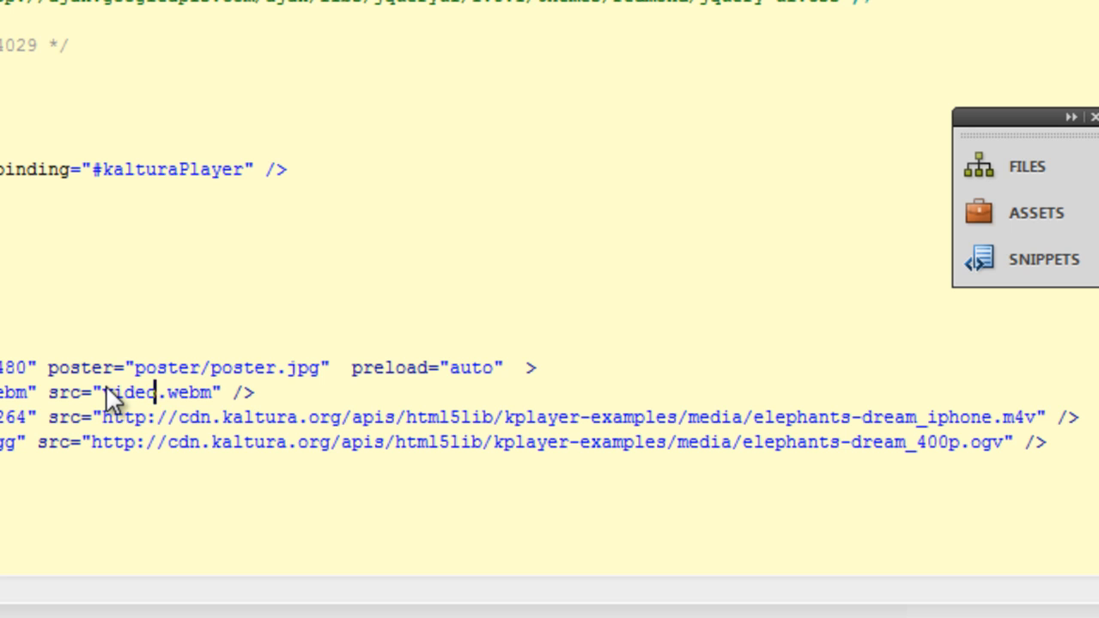
# Point the three source tags to local files video/video.webm, video/video.mp4 and video/video.ogv.
pyautogui.press('Left')
pyautogui.press('Left')
pyautogui.press('Left')
pyautogui.write('video')
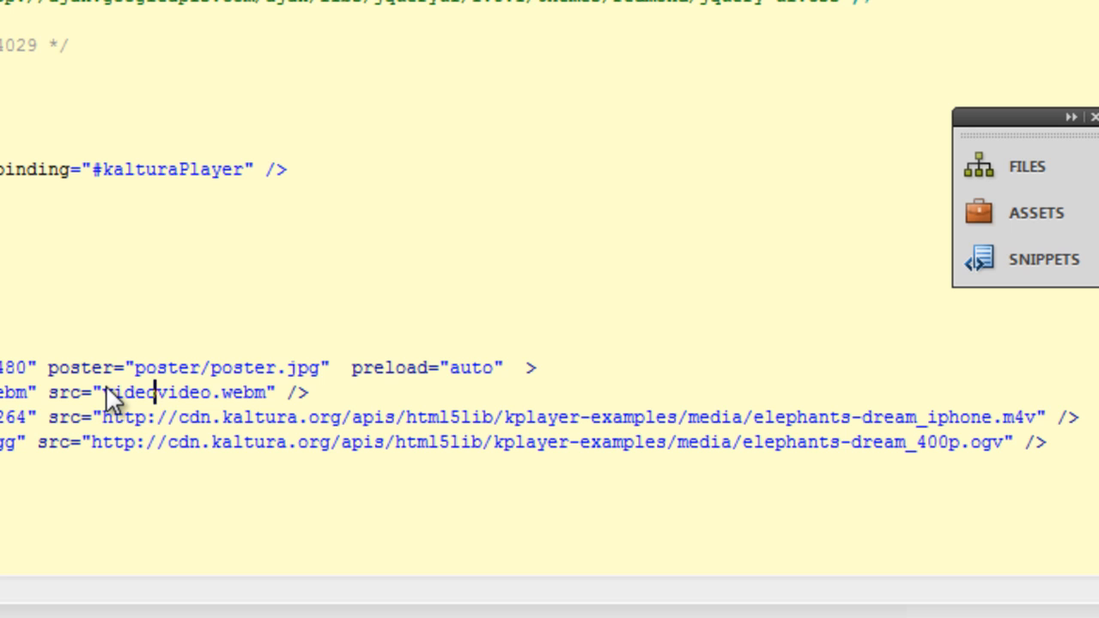
pyautogui.write('/')
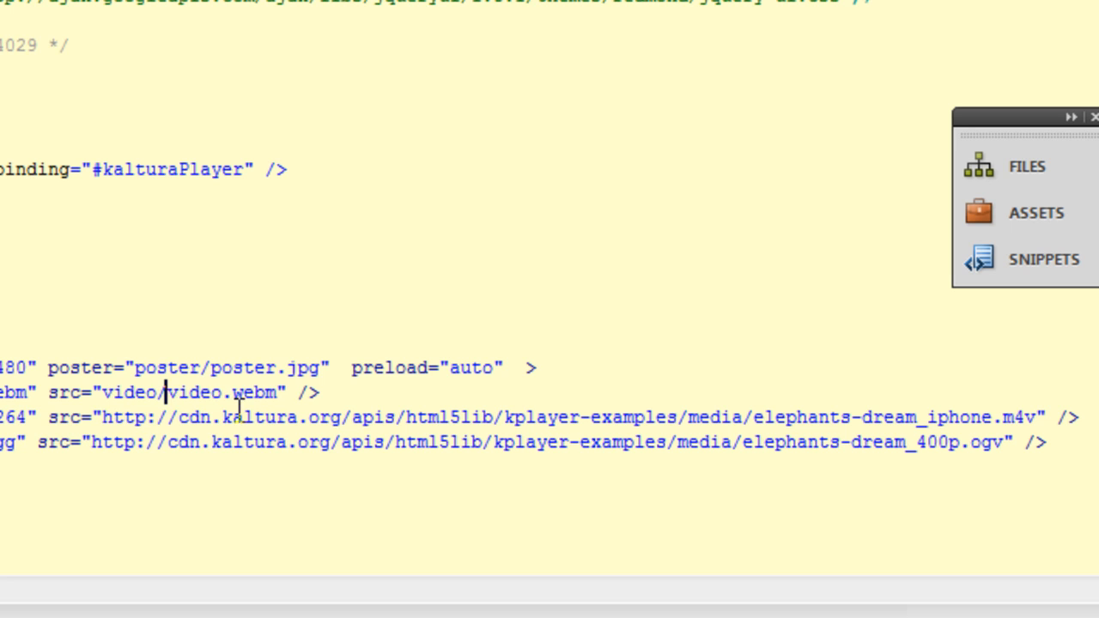
pyautogui.moveTo(281, 392); pyautogui.dragTo(104, 395)
pyautogui.hotkey('ctrl', 'c')
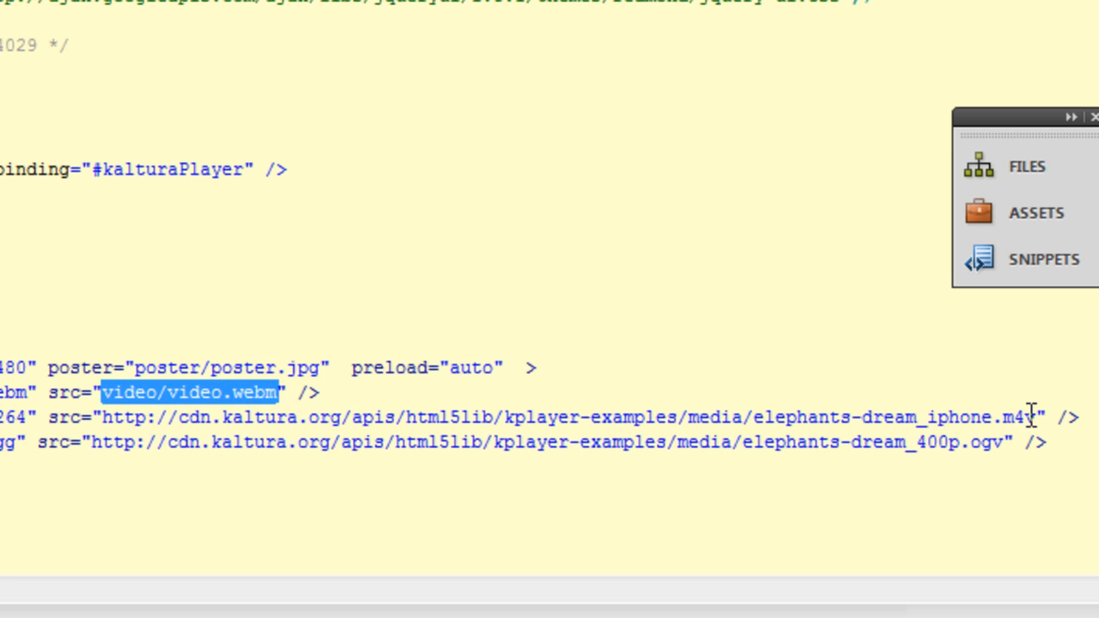
pyautogui.moveTo(1035, 418); pyautogui.dragTo(102, 418)
pyautogui.hotkey('ctrl', 'v')
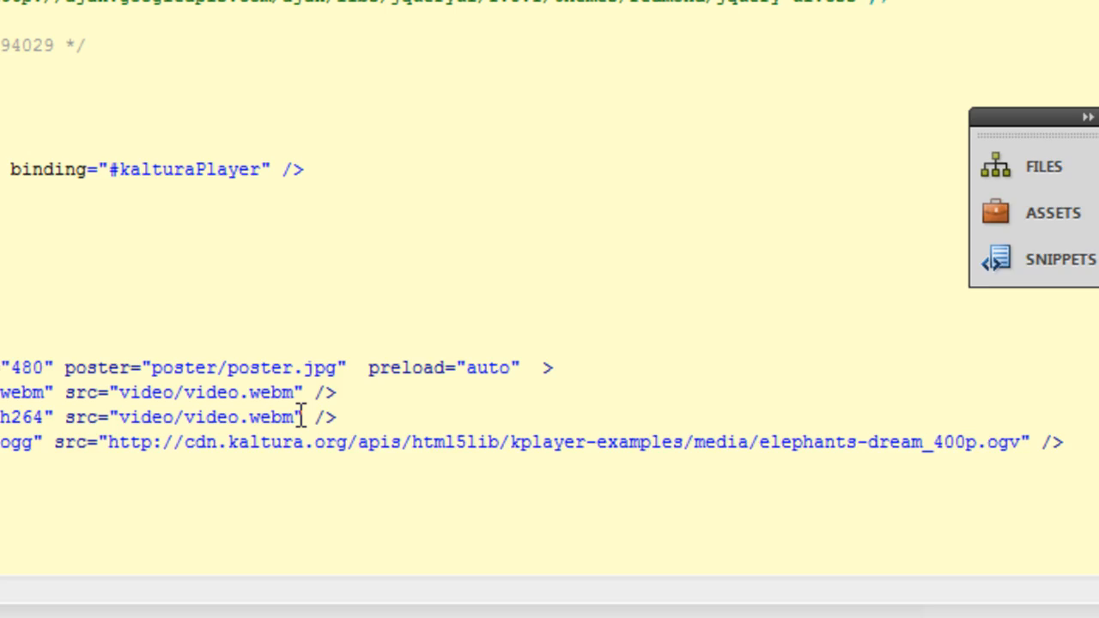
pyautogui.moveTo(583, 418); pyautogui.dragTo(539, 421)
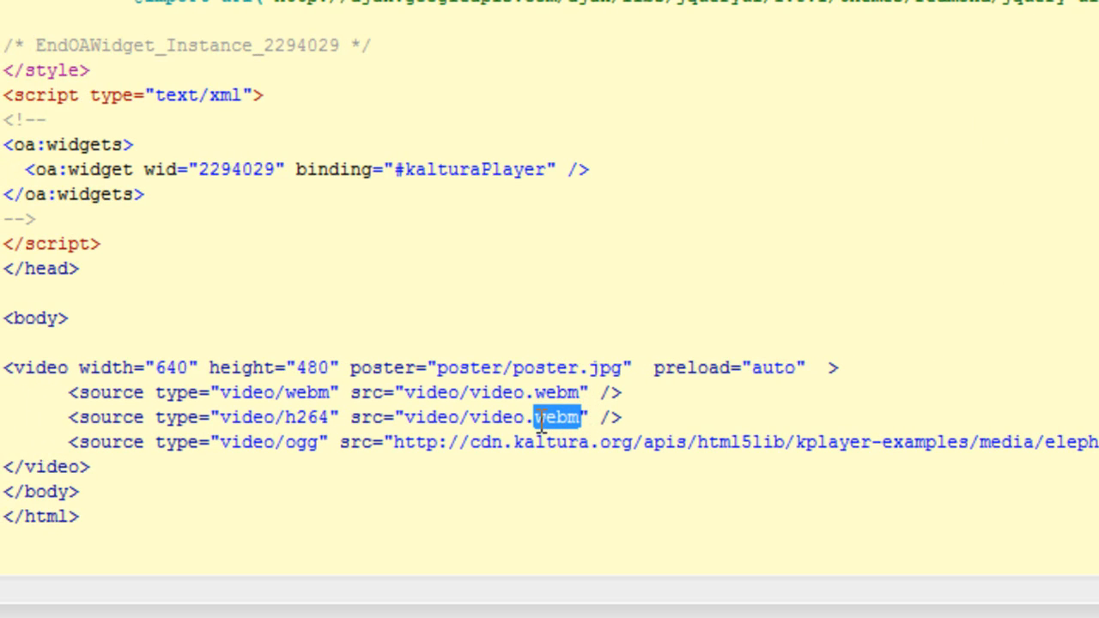
pyautogui.write('mp')
pyautogui.write('4')
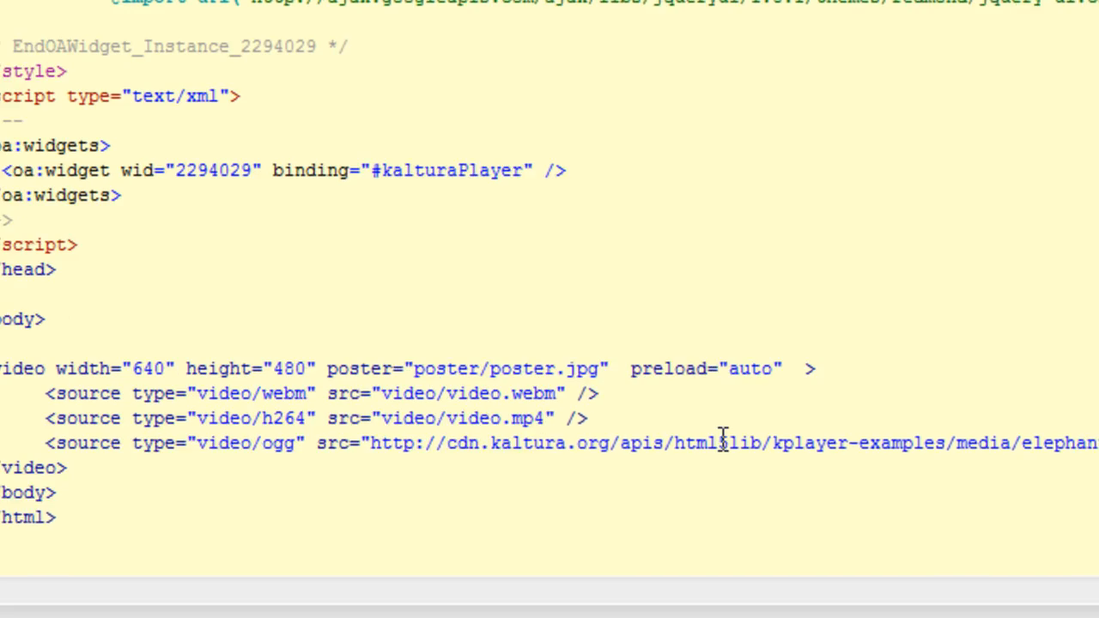
pyautogui.click(1024, 452)
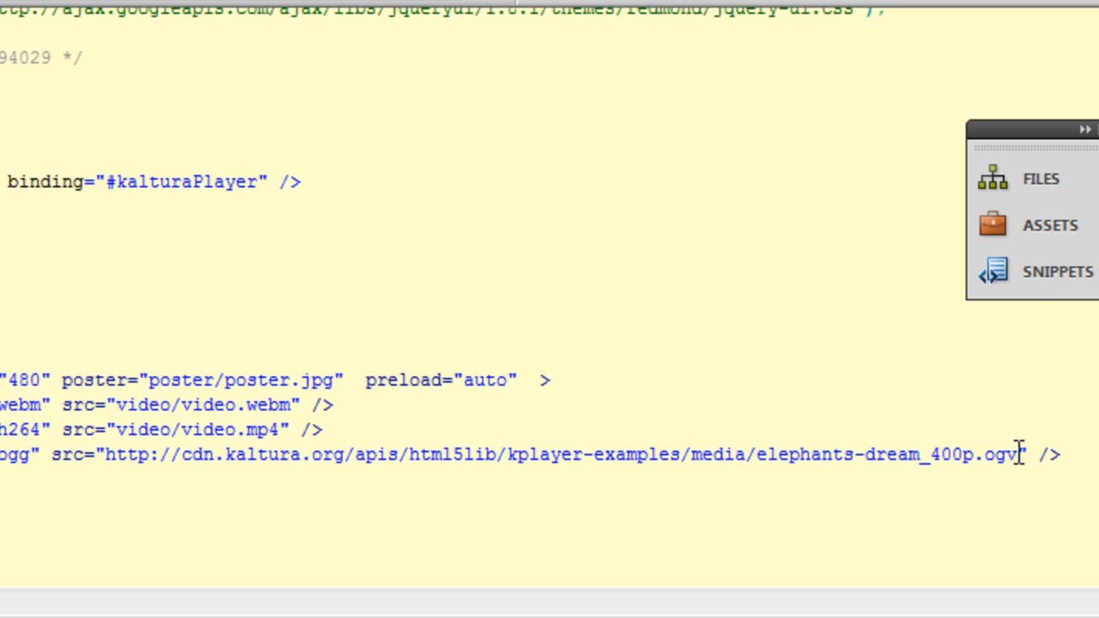
pyautogui.moveTo(1022, 452); pyautogui.dragTo(107, 454)
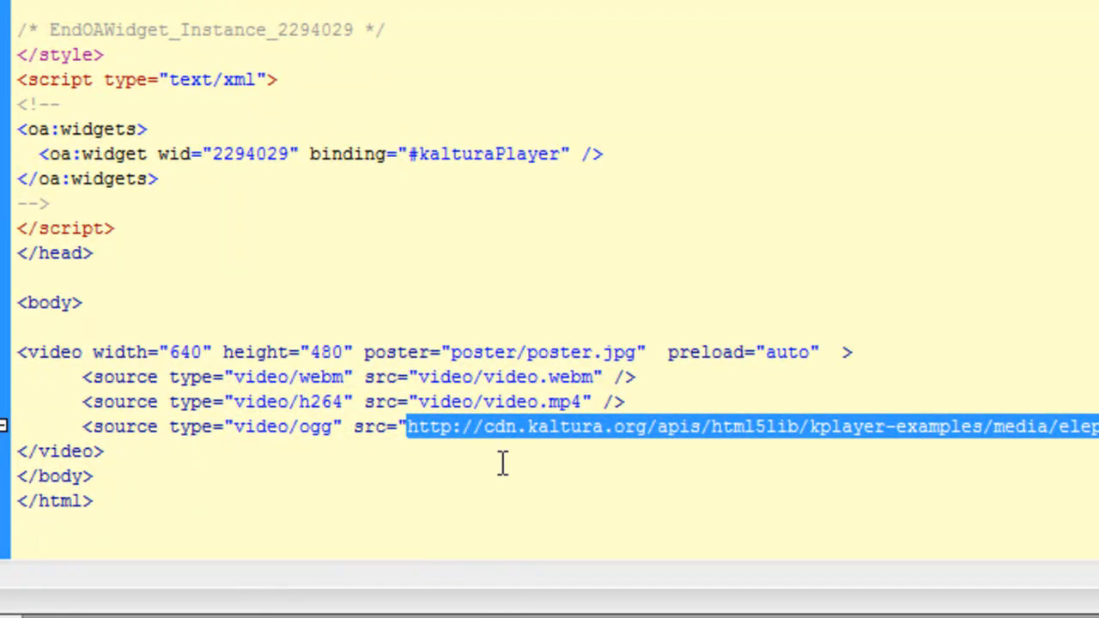
pyautogui.hotkey('ctrl', 'v')
pyautogui.moveTo(591, 426); pyautogui.dragTo(541, 426)
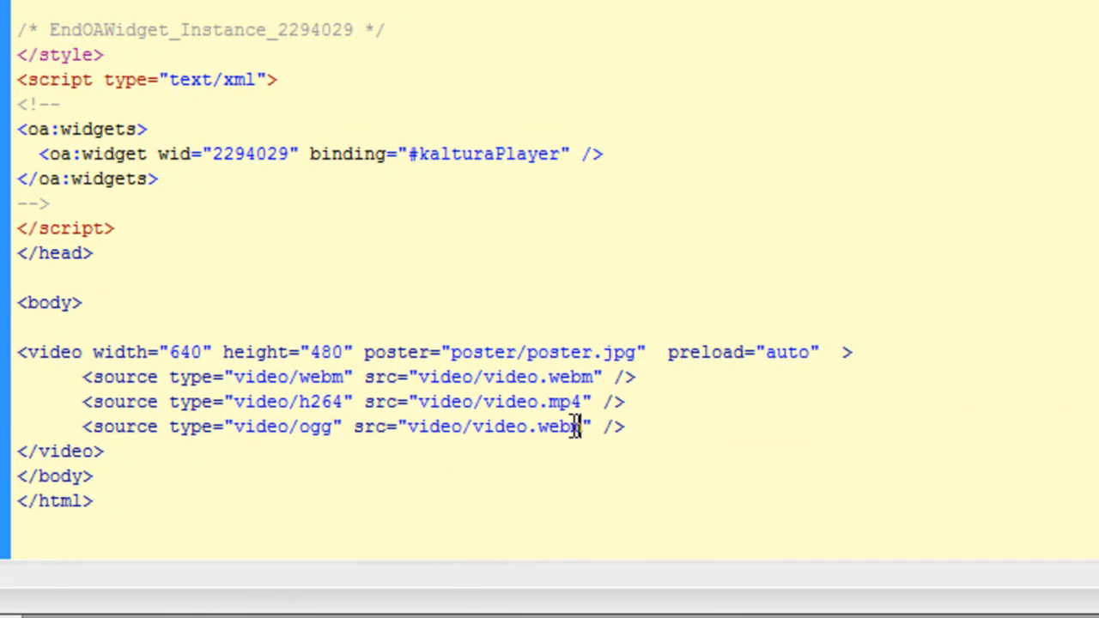
pyautogui.write('ogv')
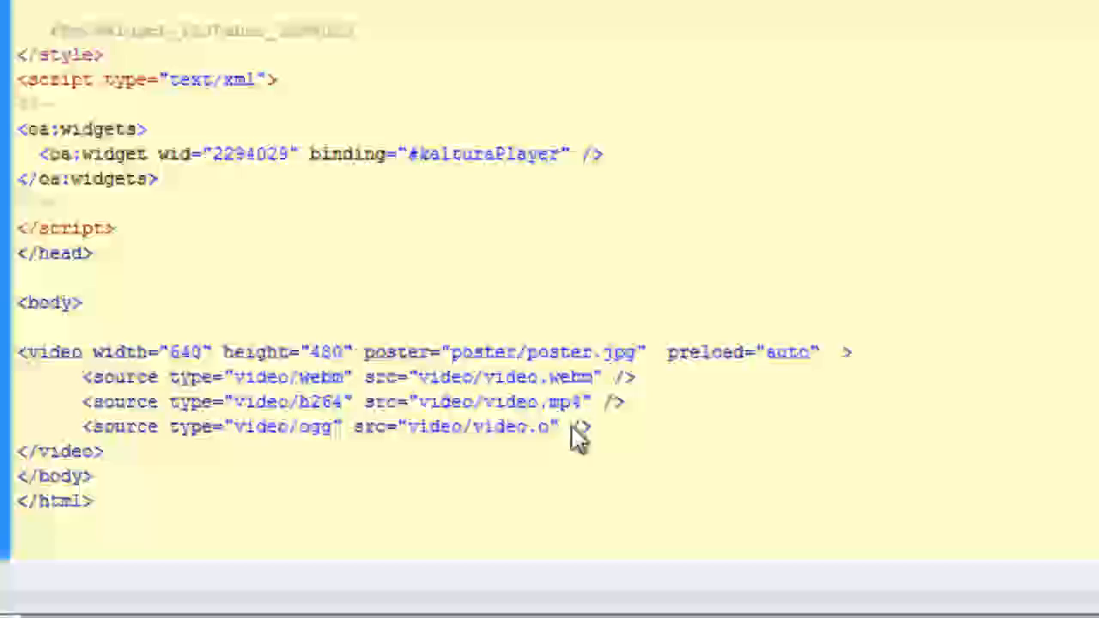
pyautogui.write('gv')
pyautogui.click(834, 473)
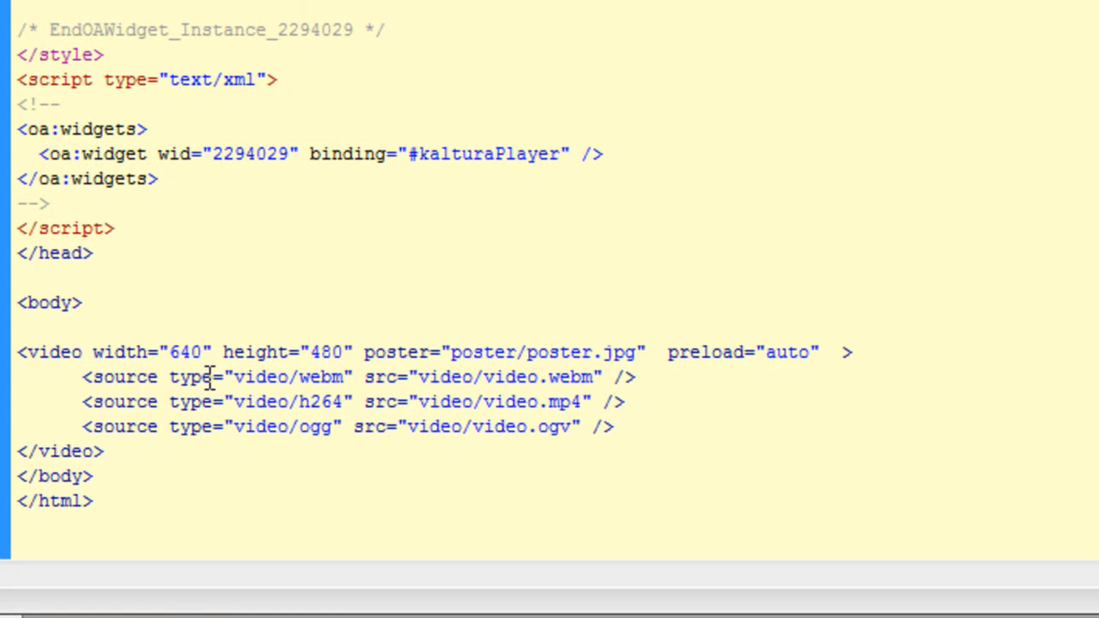
# Review the video markup, highlighting the source tags and their webm, h264 and ogg type values.
pyautogui.click(41, 352)
pyautogui.tripleClick(53, 450)
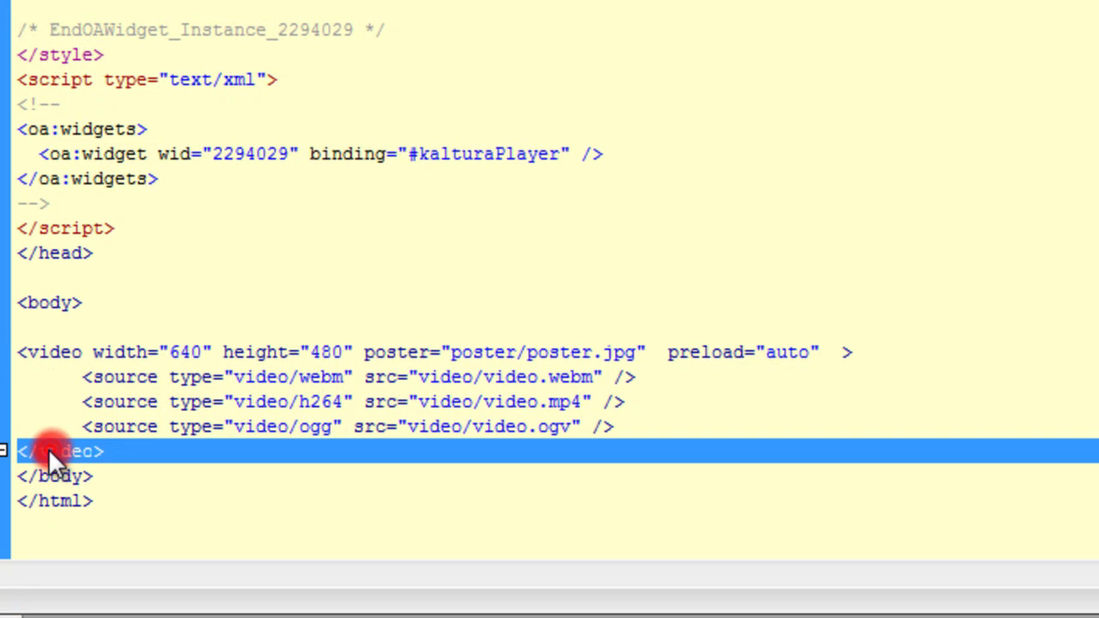
pyautogui.doubleClick(128, 377)
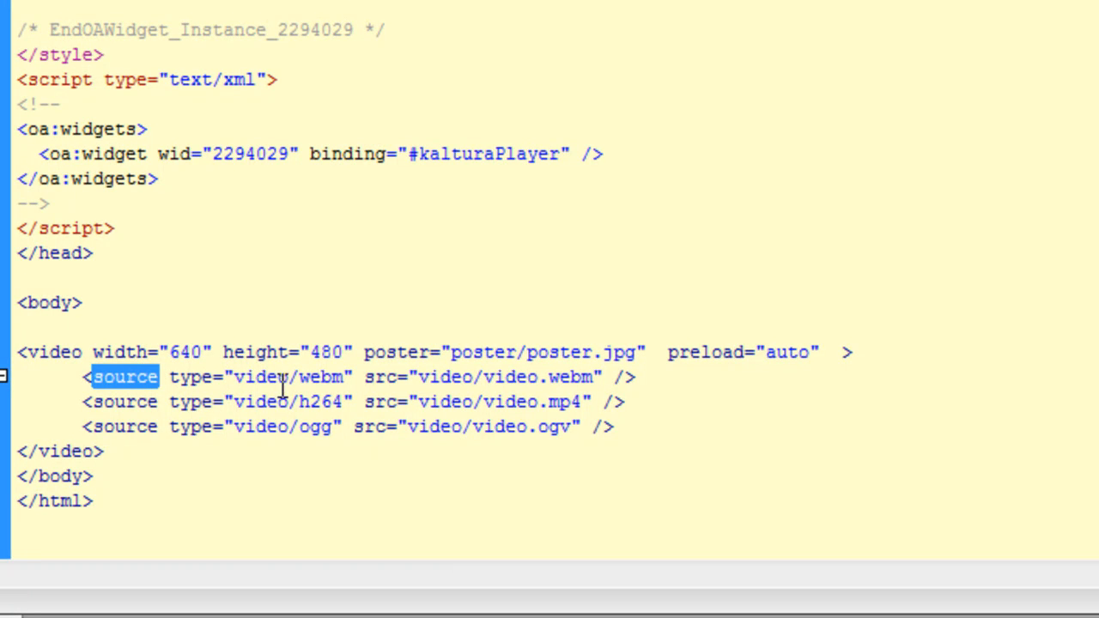
pyautogui.moveTo(243, 378); pyautogui.dragTo(355, 377)
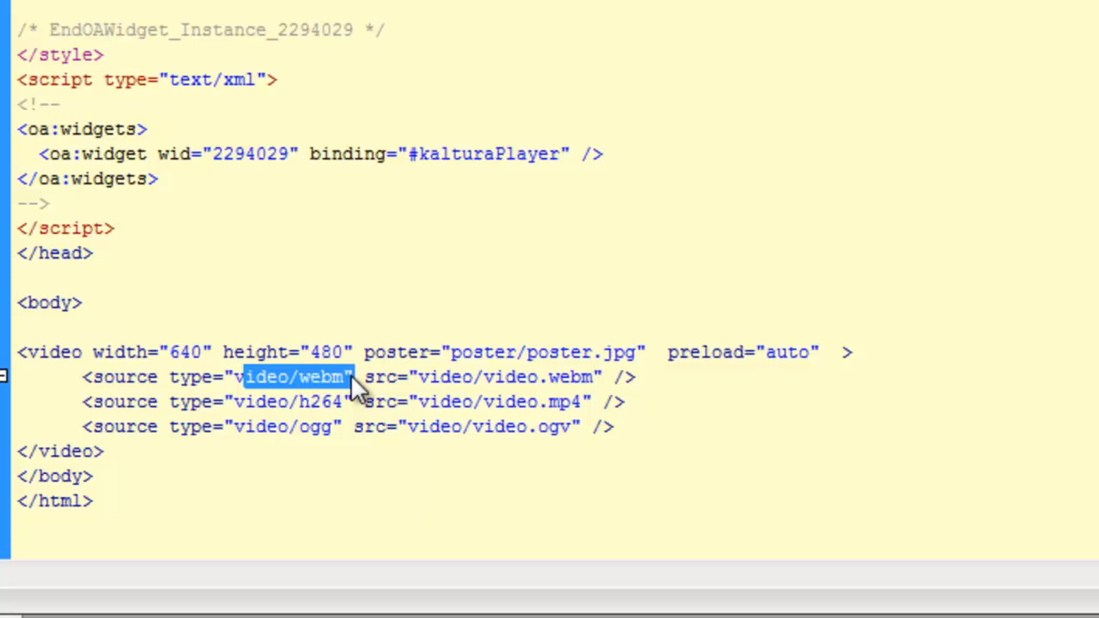
pyautogui.doubleClick(320, 402)
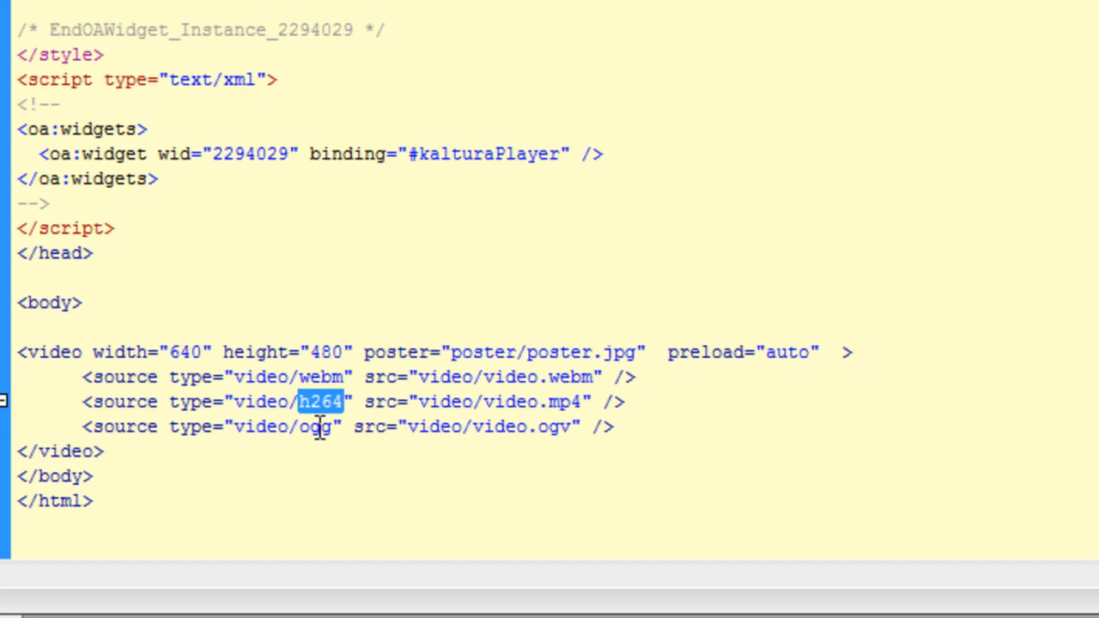
pyautogui.doubleClick(320, 427)
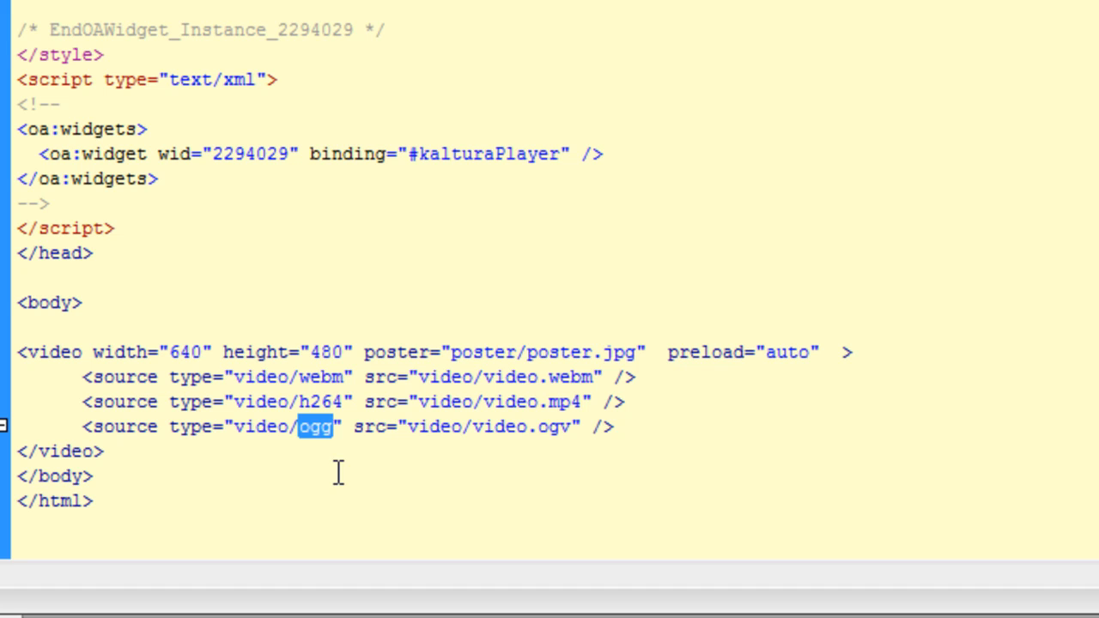
pyautogui.press('Up')
pyautogui.press('Up')
pyautogui.press('Up')
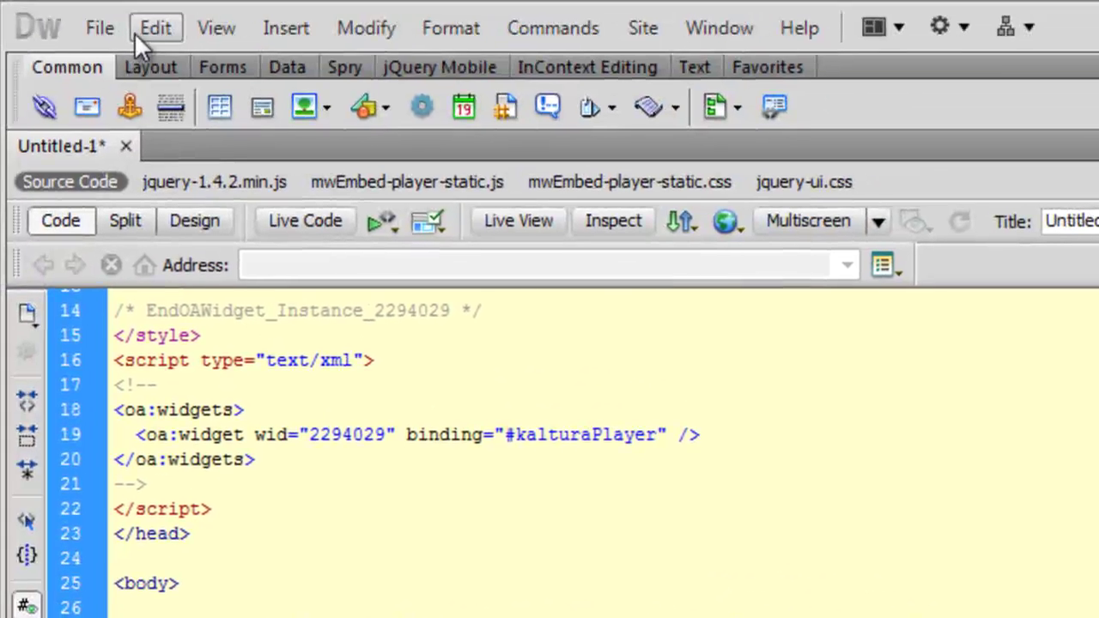
# In Preferences > Fonts, choose 14 pt (Larger) as the Code view text size.
pyautogui.click(135, 34)
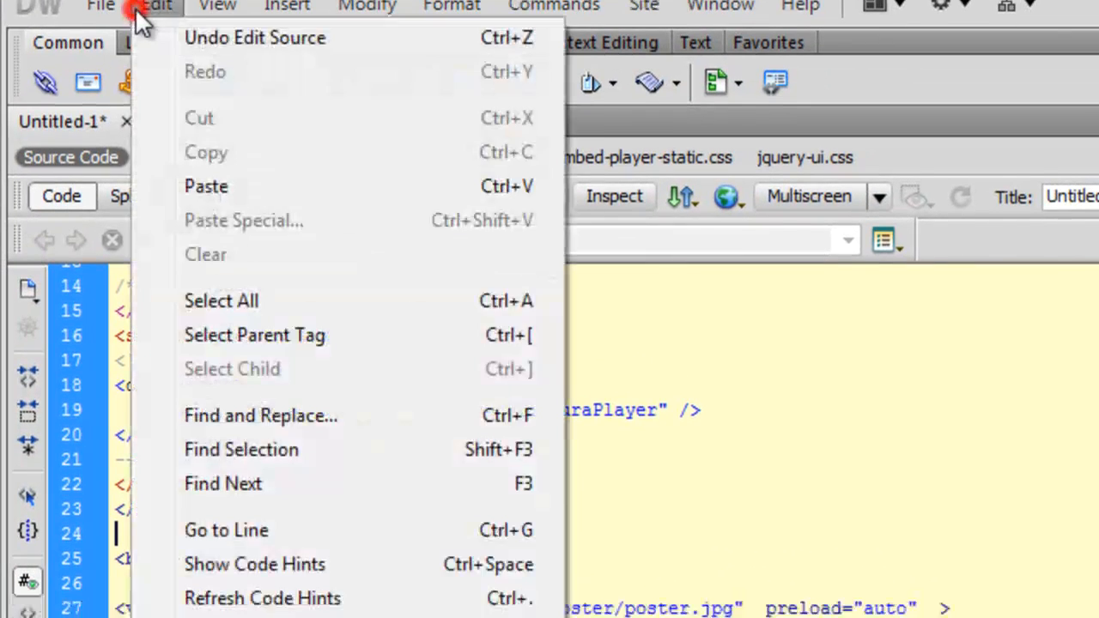
pyautogui.click(233, 522)
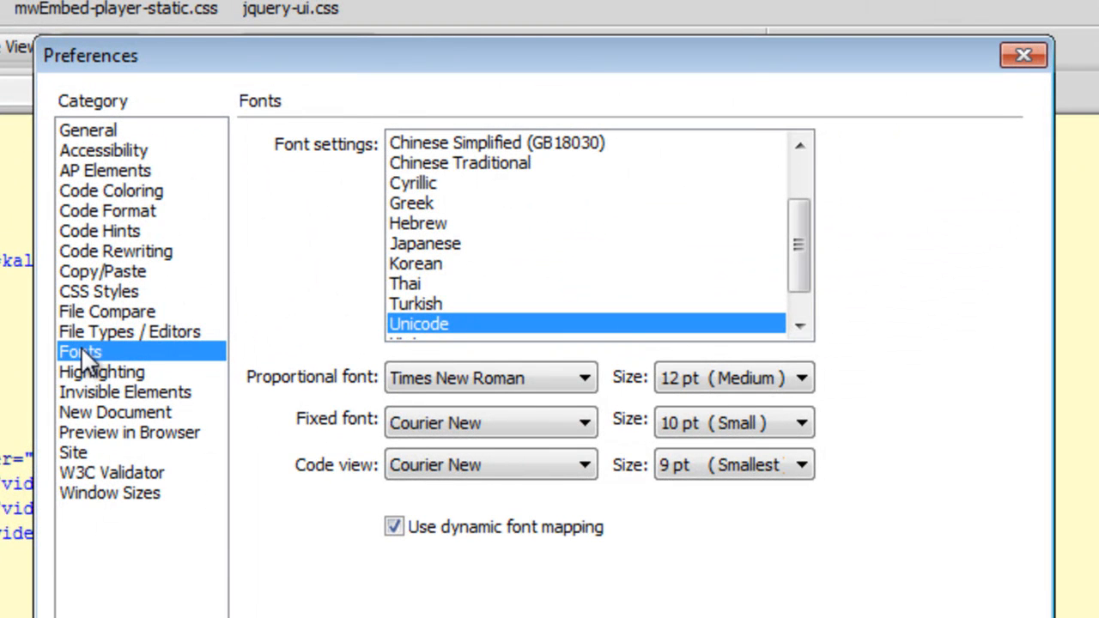
pyautogui.click(109, 367)
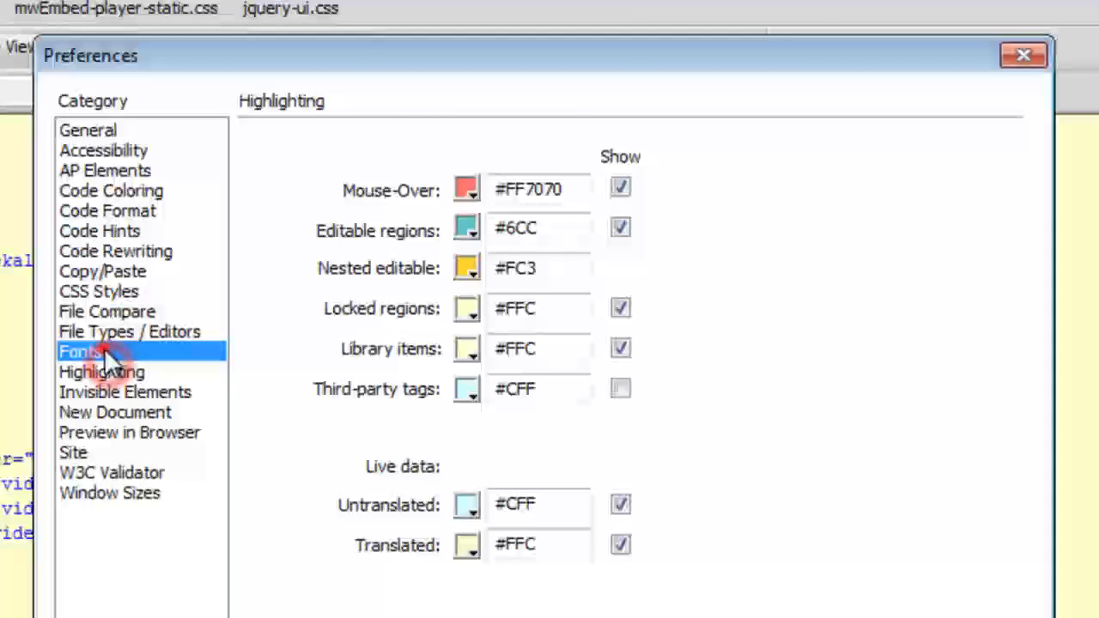
pyautogui.click(104, 347)
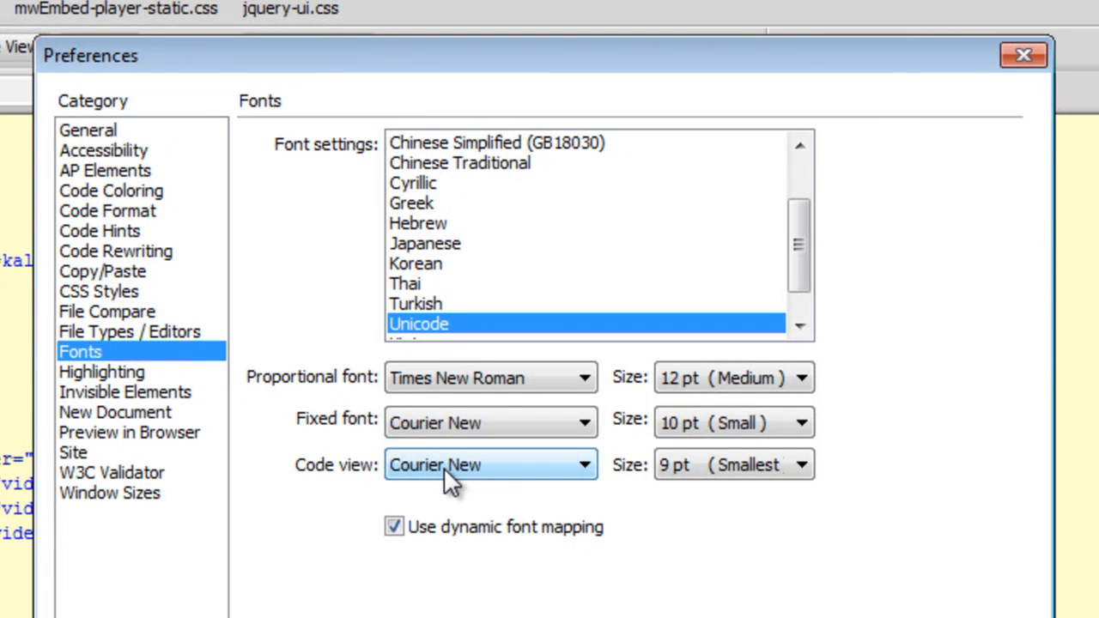
pyautogui.click(687, 464)
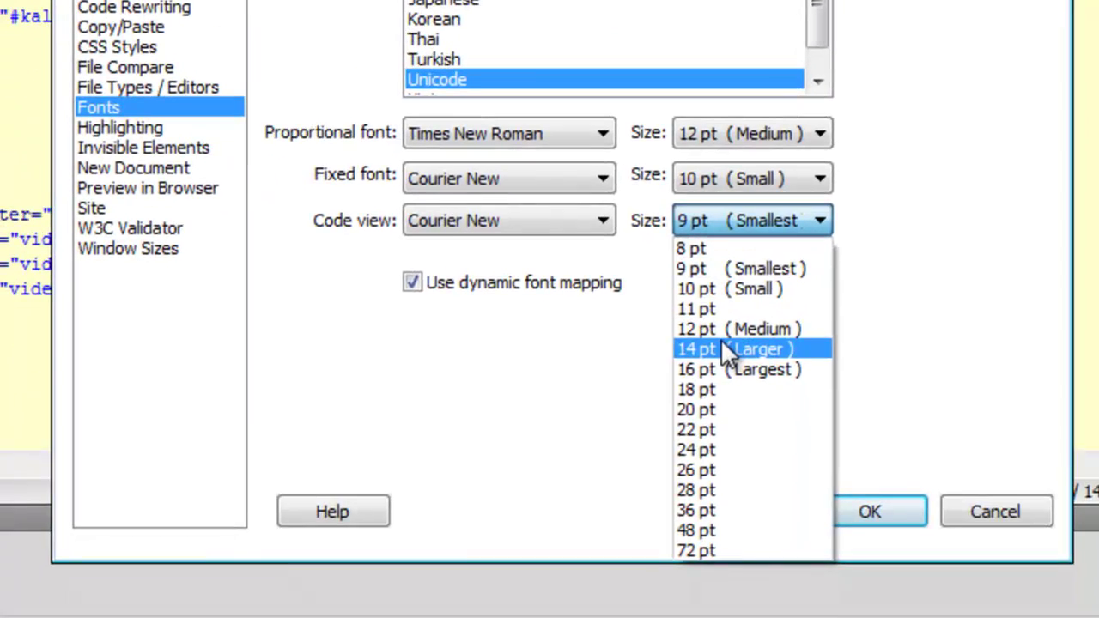
pyautogui.click(725, 349)
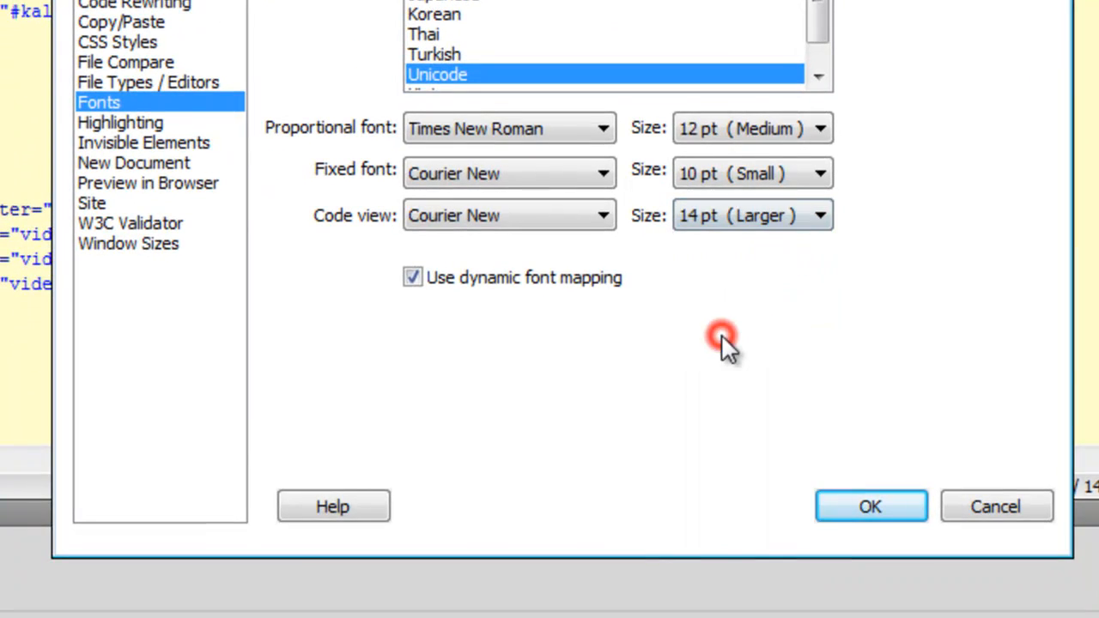
# Apply the 14 pt preference and highlight the webm, mp4 and ogv extensions in the enlarged code.
pyautogui.click(884, 512)
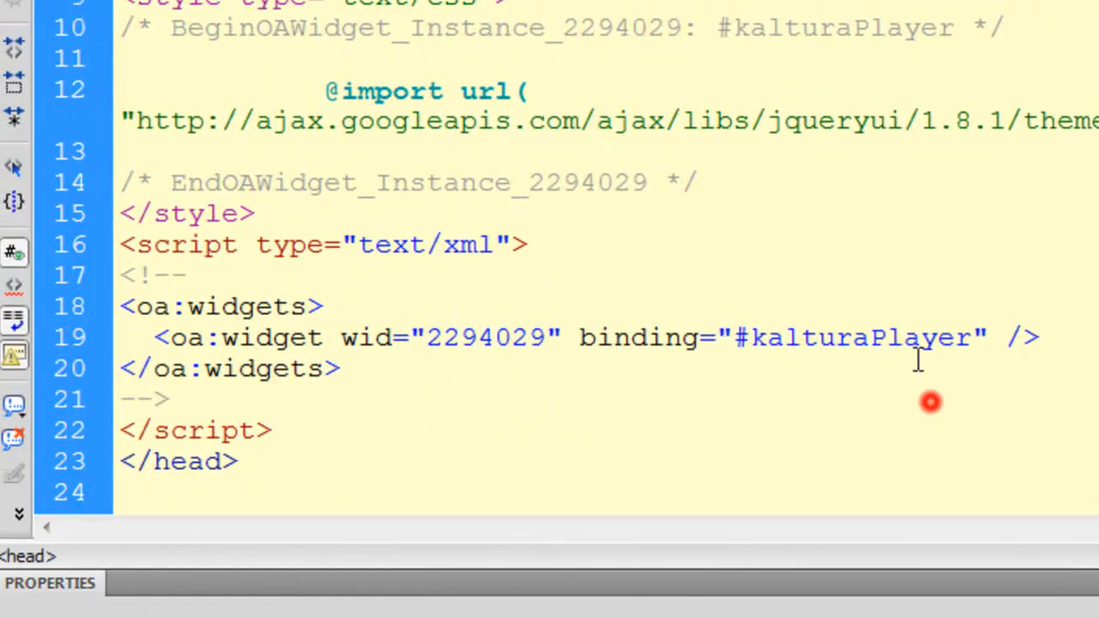
pyautogui.scroll(-5, 919, 378)
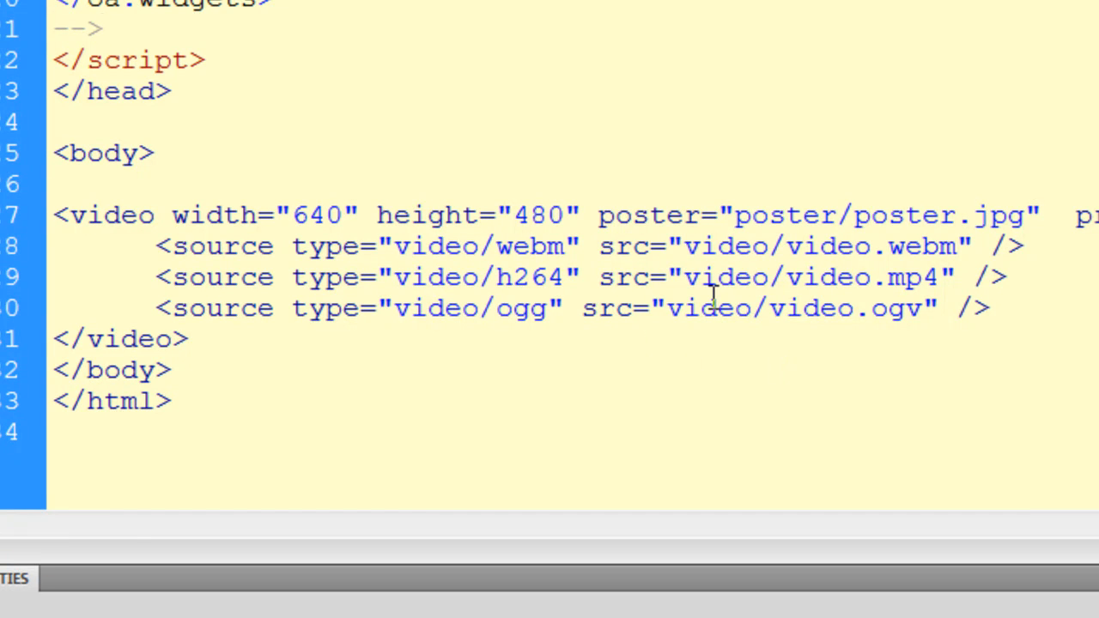
pyautogui.doubleClick(909, 246)
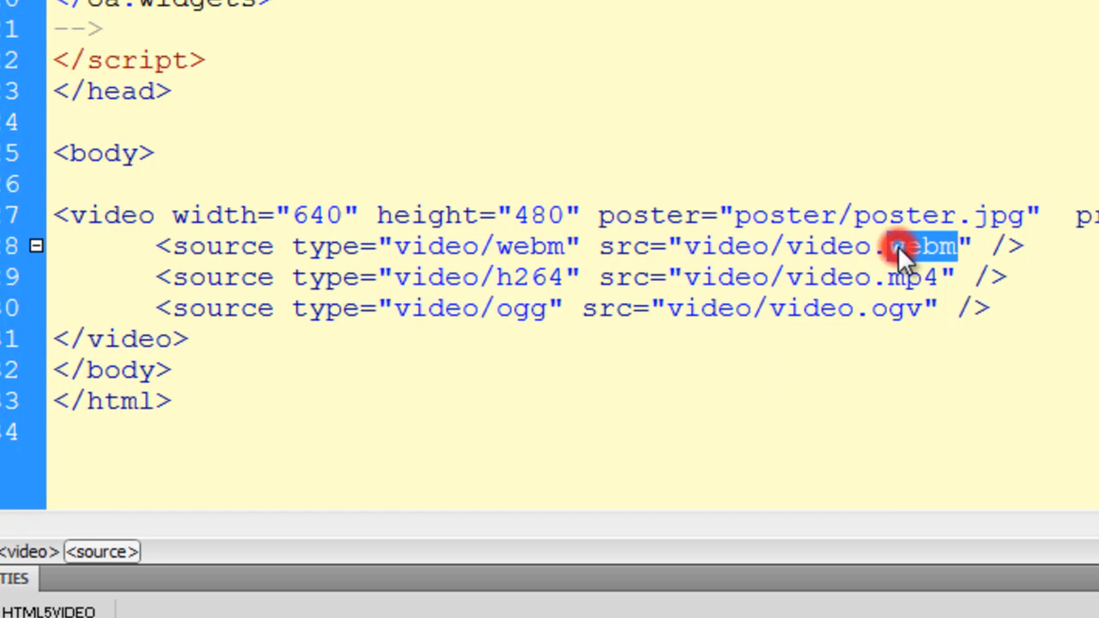
pyautogui.doubleClick(912, 276)
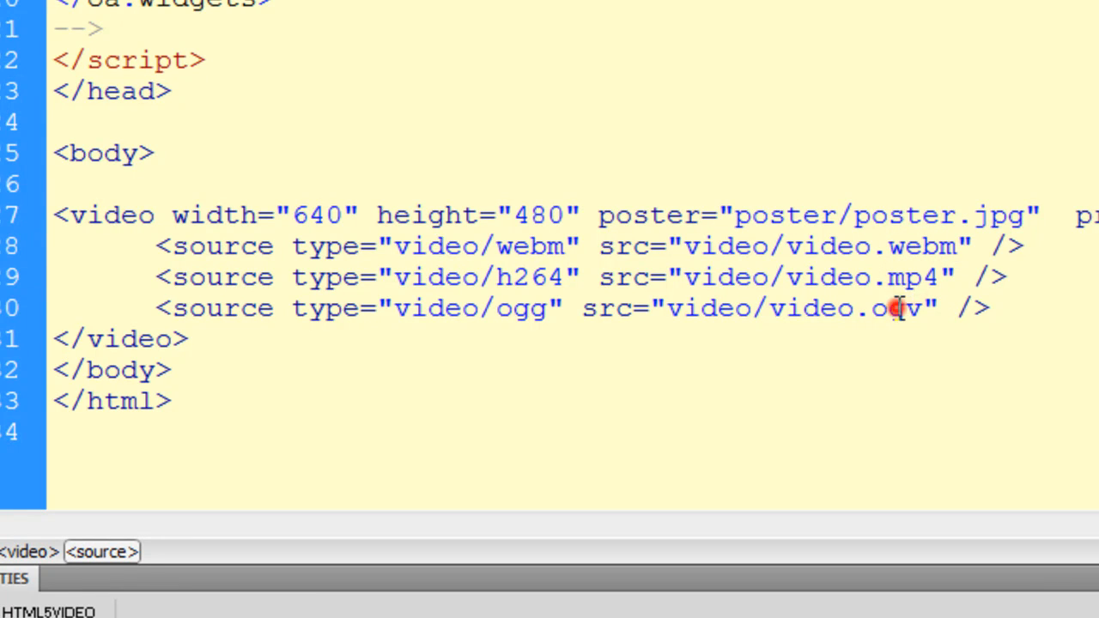
pyautogui.doubleClick(896, 308)
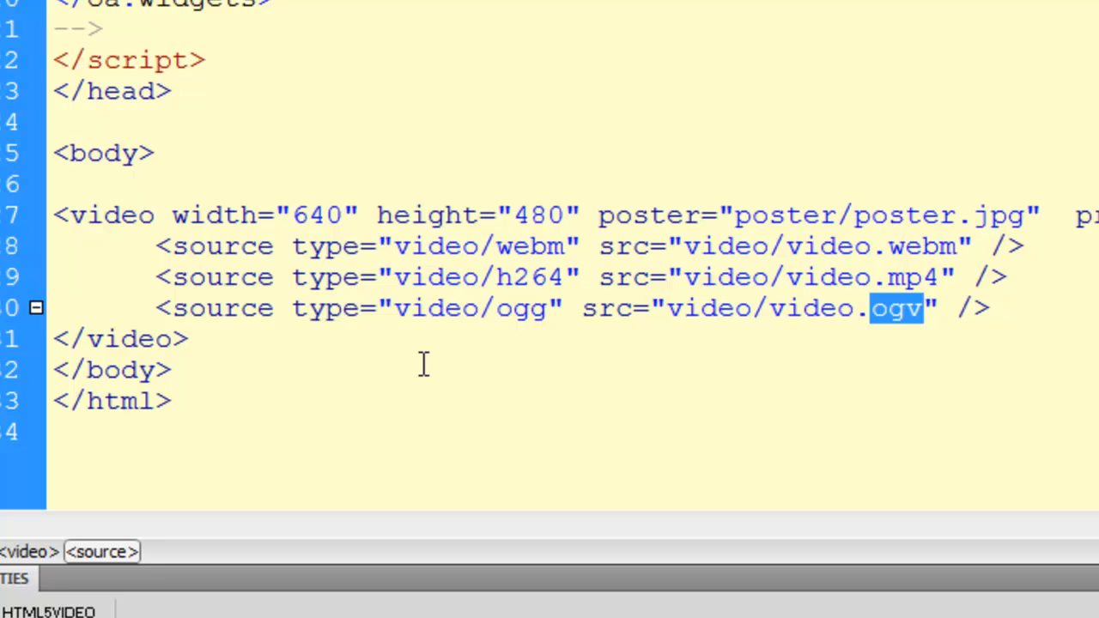
pyautogui.click(470, 309)
pyautogui.scroll(2, 472, 313)
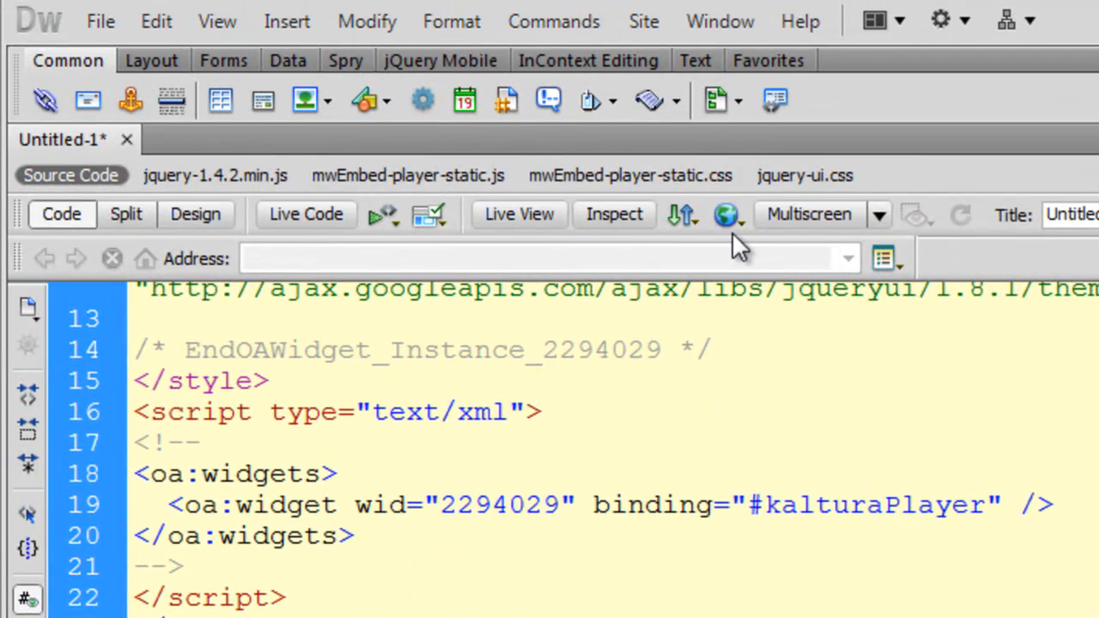
# Preview in Chrome, saving the page as html5VideoPlayer and accepting the Copy Dependent Files notice.
pyautogui.click(727, 214)
pyautogui.click(824, 254)
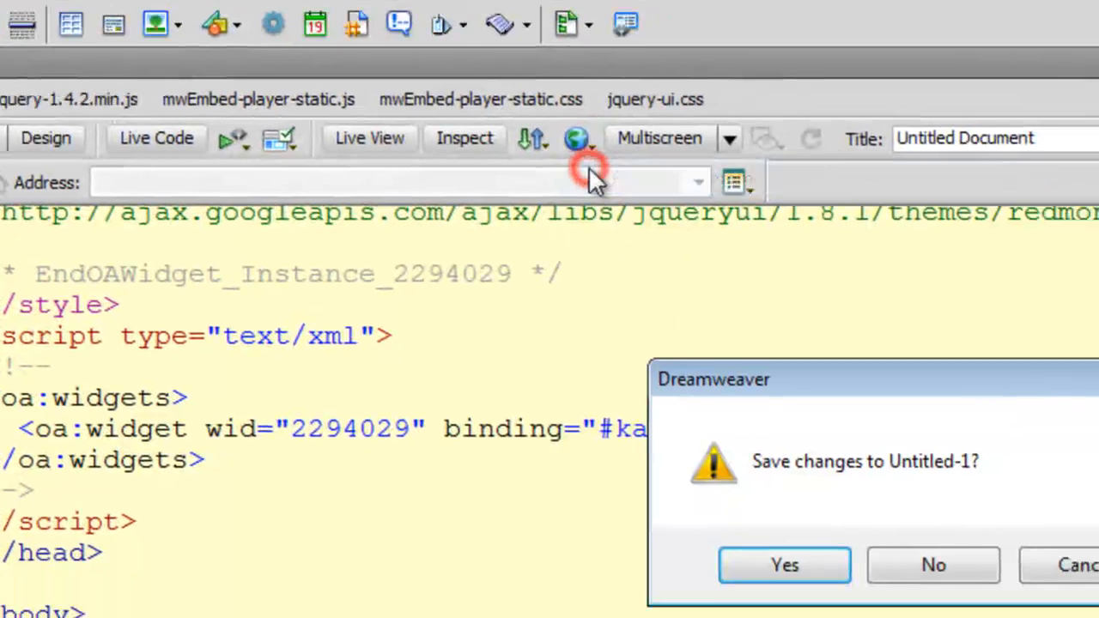
pyautogui.click(650, 496)
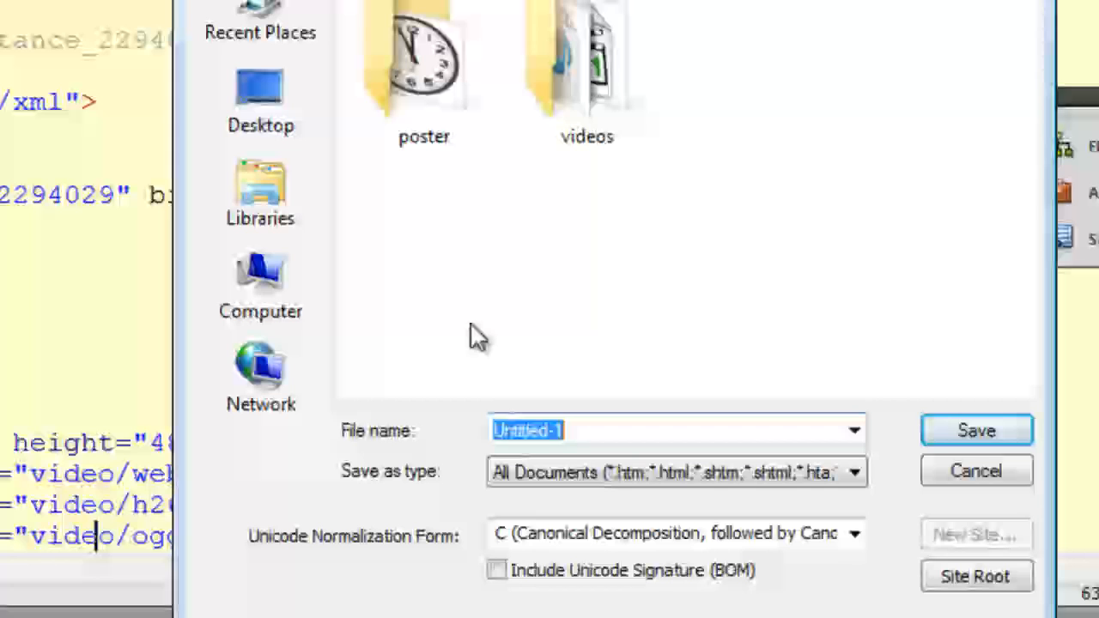
pyautogui.write('h')
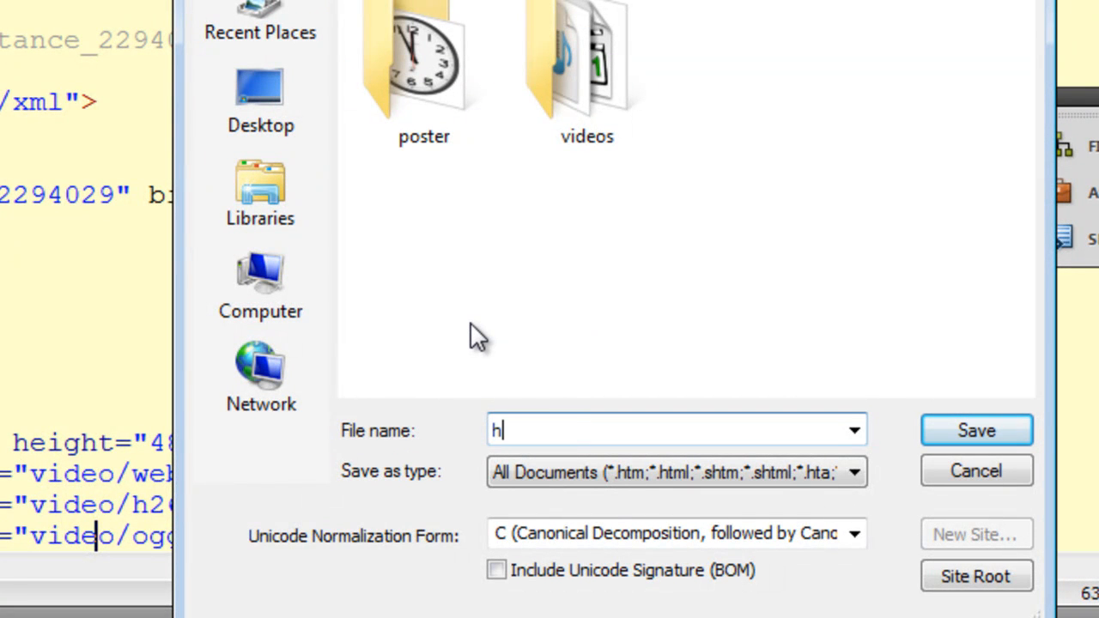
pyautogui.write('tml5V')
pyautogui.write('ideoPlayer')
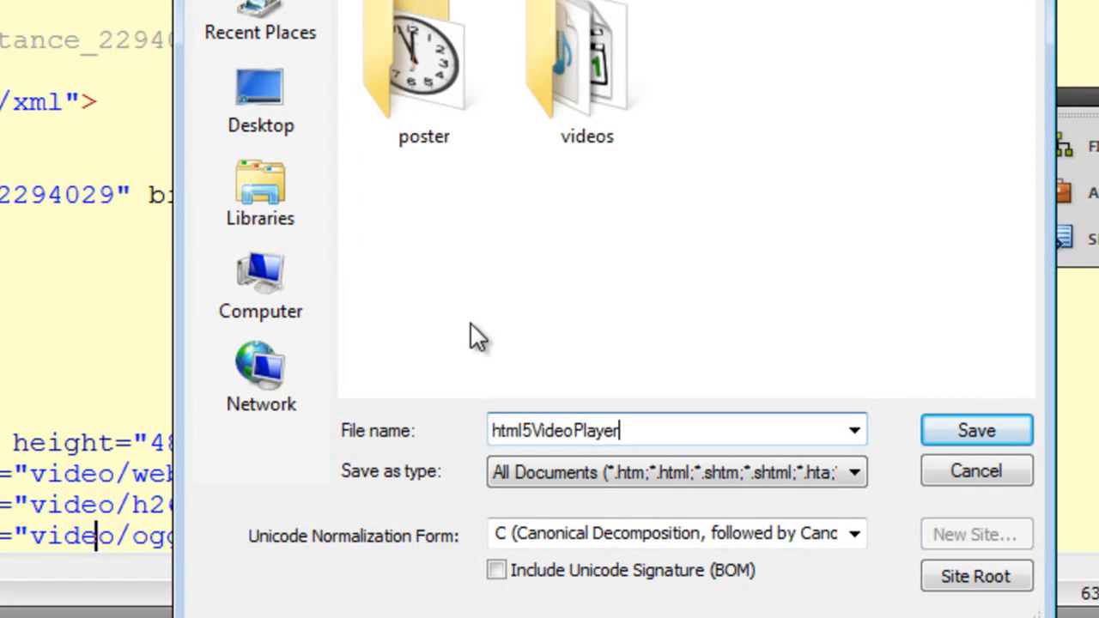
pyautogui.click(976, 430)
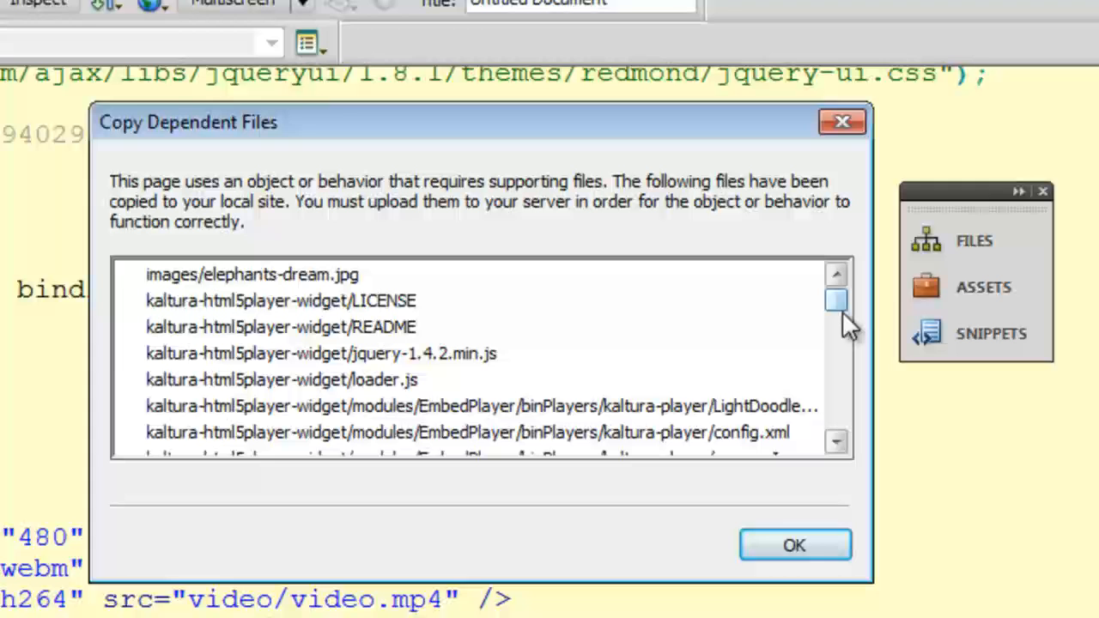
pyautogui.click(825, 535)
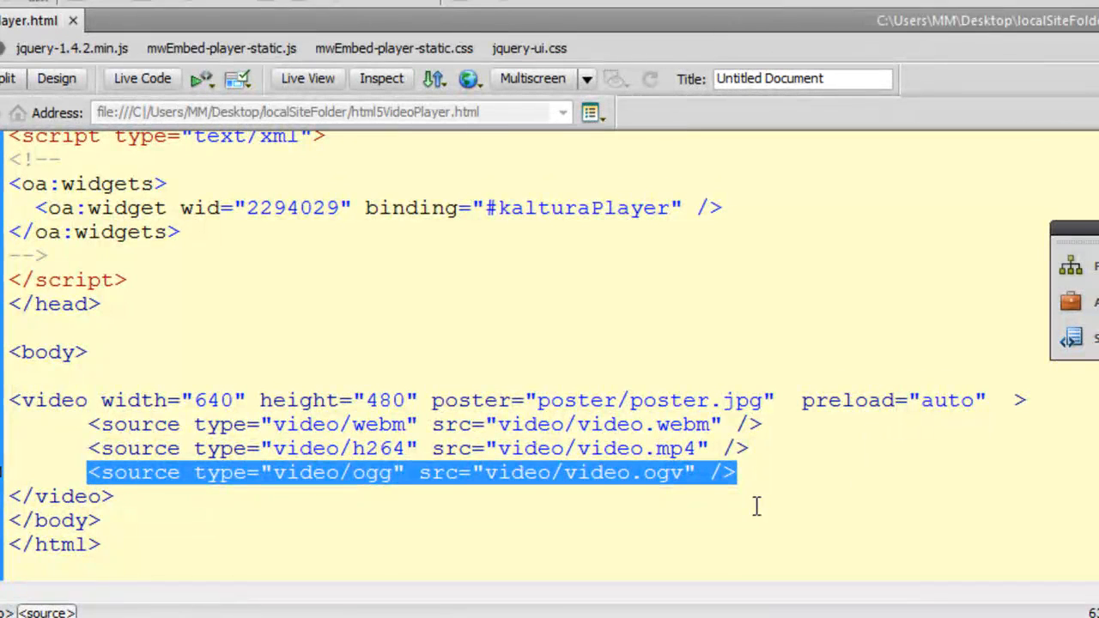
# Change the folder in the webm, mp4 and ogv source paths from video to videos.
pyautogui.click(730, 509)
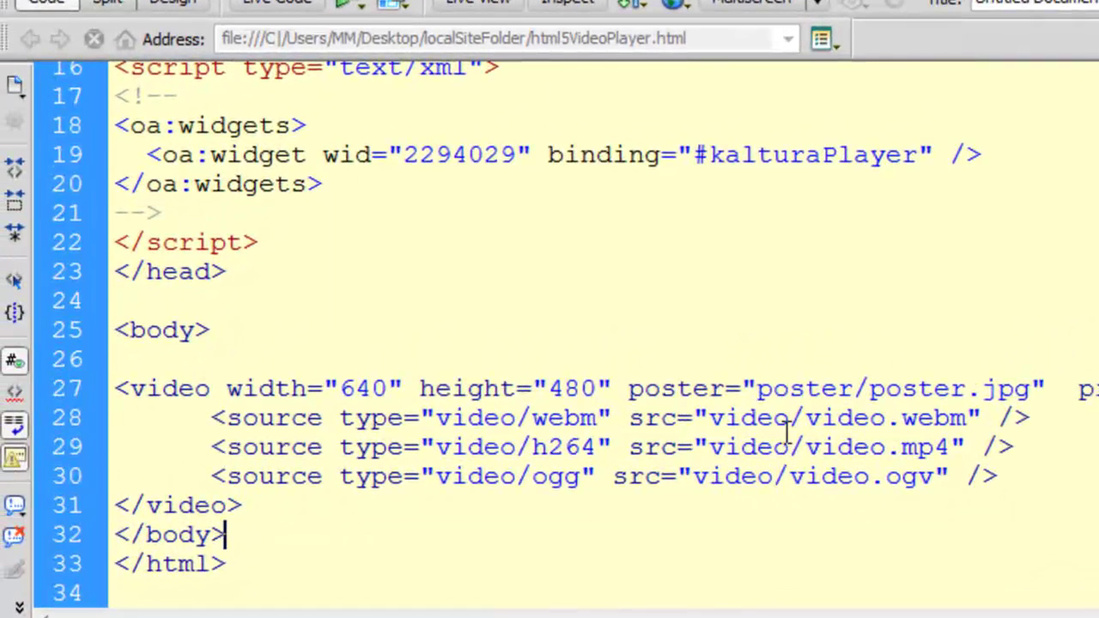
pyautogui.click(576, 424)
pyautogui.write('s')
pyautogui.click(788, 446)
pyautogui.write('s')
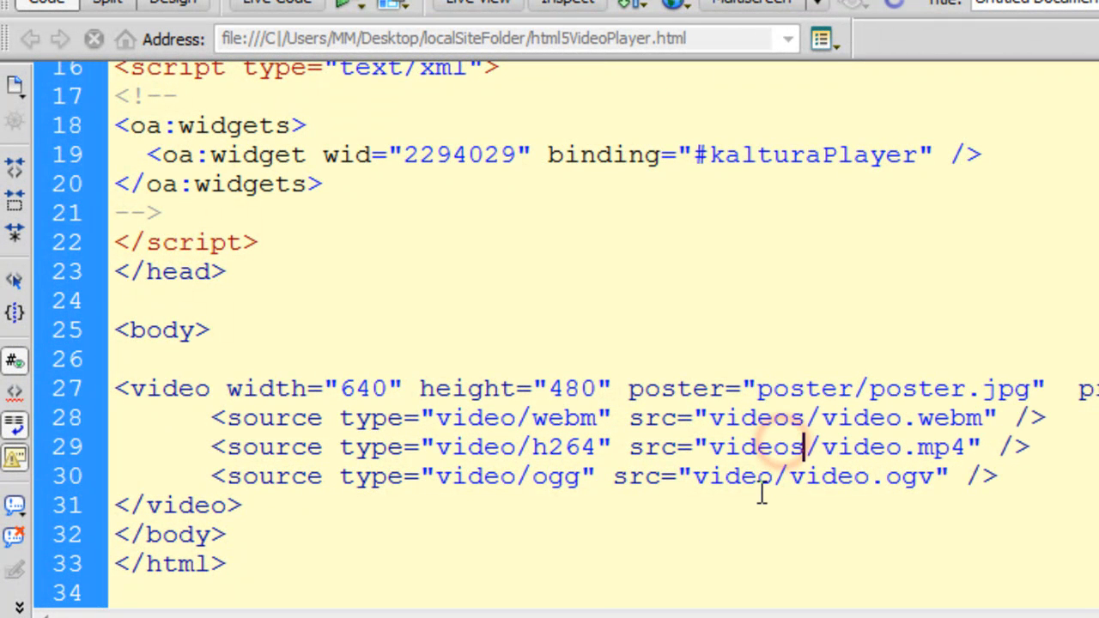
pyautogui.click(774, 477)
pyautogui.write('s')
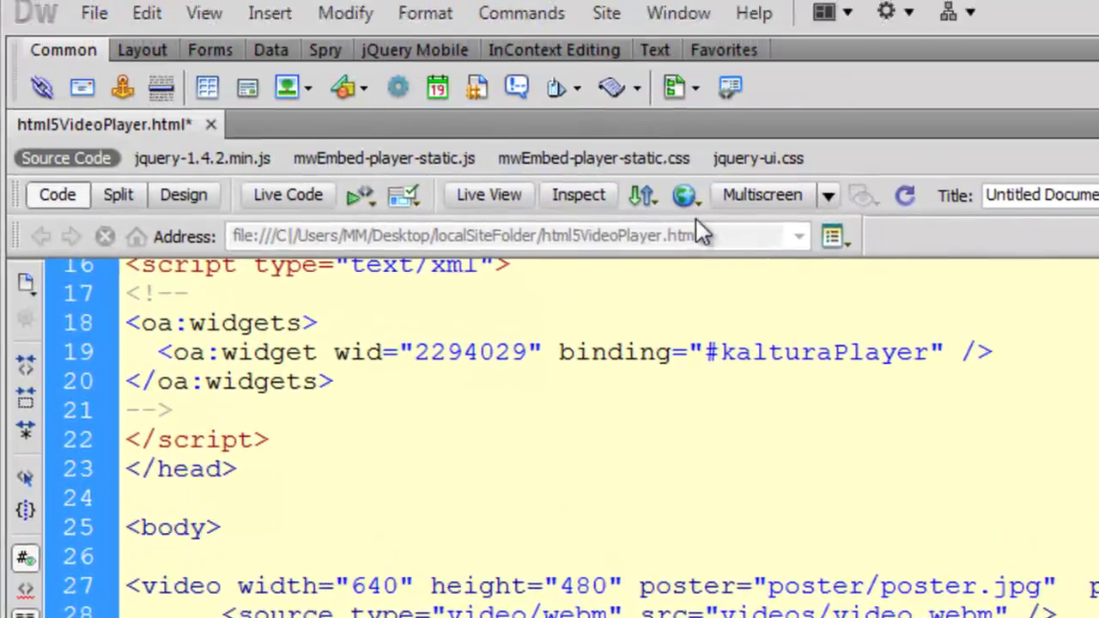
# Preview the corrected page in Chrome, saving the changes first.
pyautogui.click(678, 53)
pyautogui.click(775, 102)
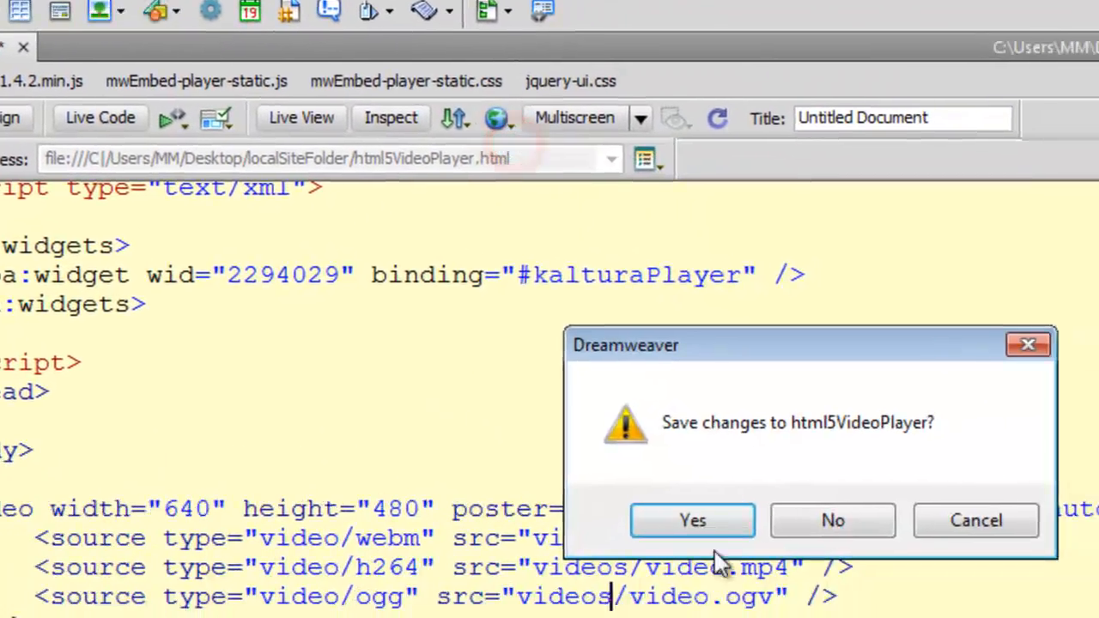
pyautogui.click(693, 520)
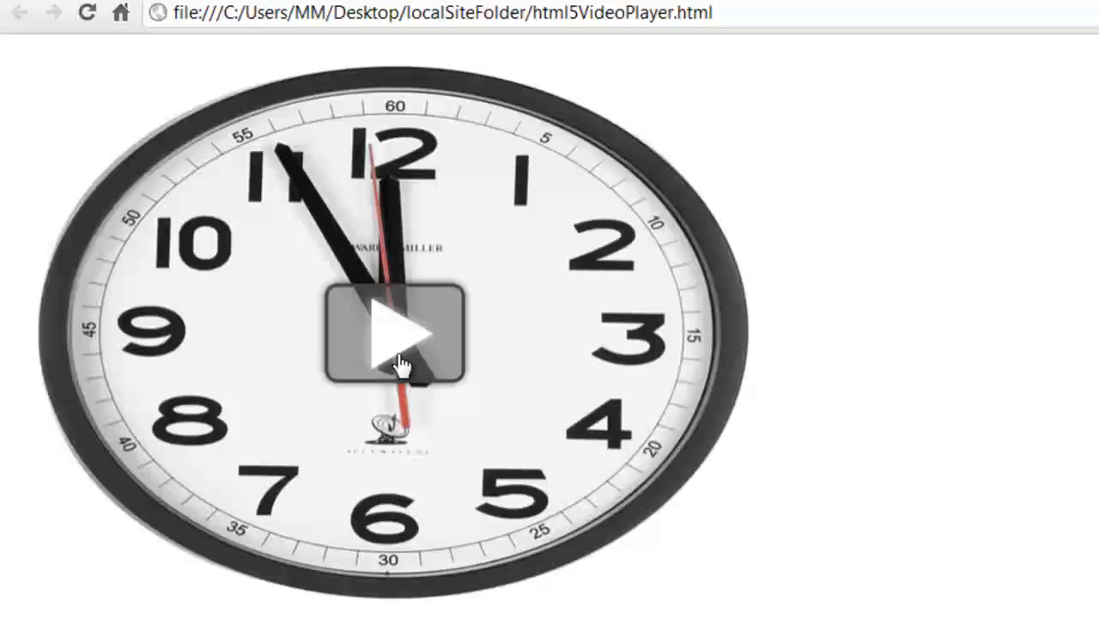
# Play the clock video in Chrome, pause it, and exit full-screen playback.
pyautogui.click(399, 360)
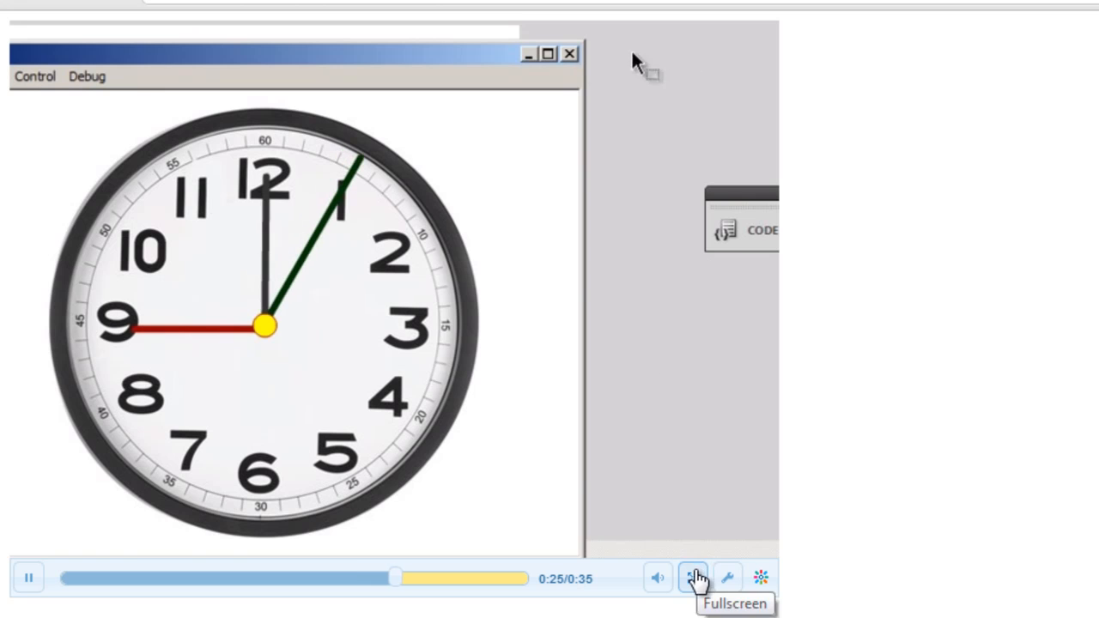
pyautogui.click(28, 579)
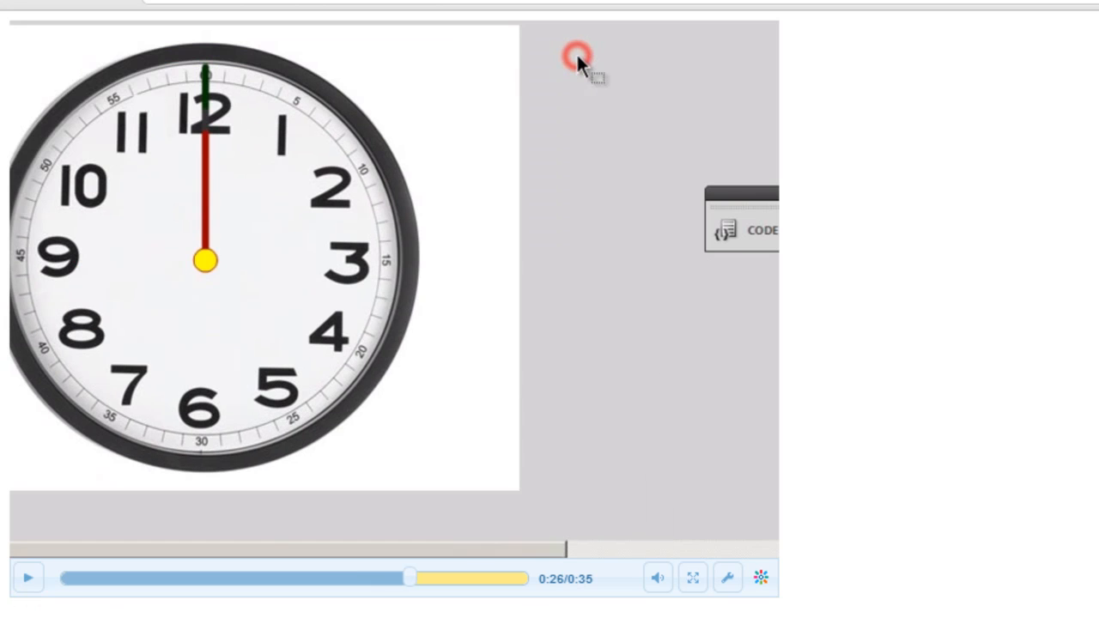
pyautogui.scroll(-1, 693, 586)
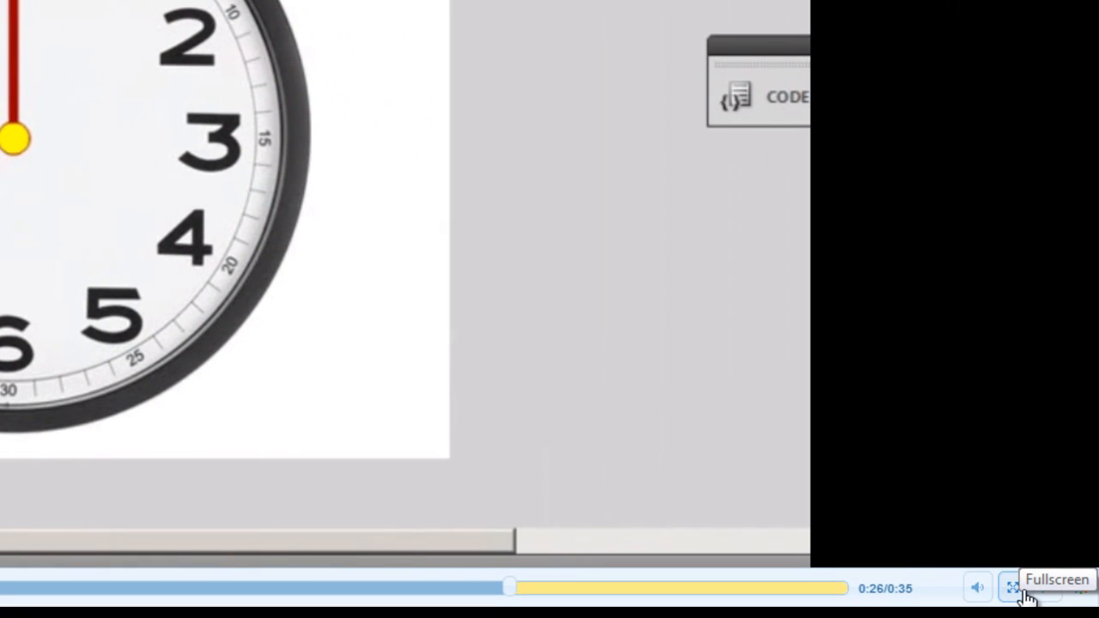
pyautogui.click(1013, 589)
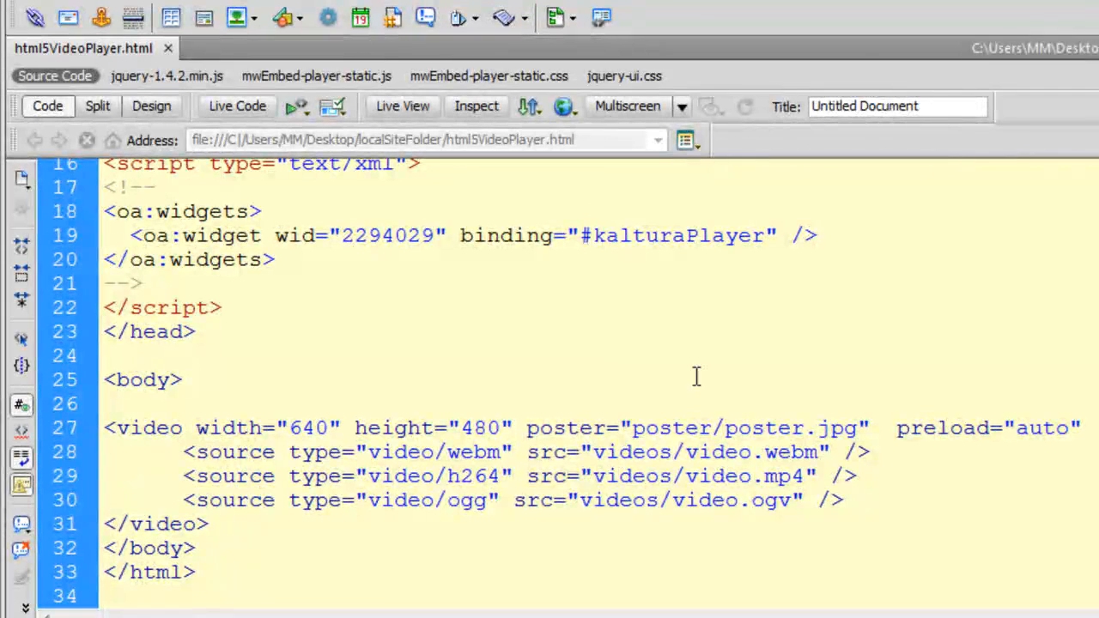
# Preview the html5VideoPlayer page in Firefox and then in Safari.
pyautogui.click(564, 106)
pyautogui.click(584, 164)
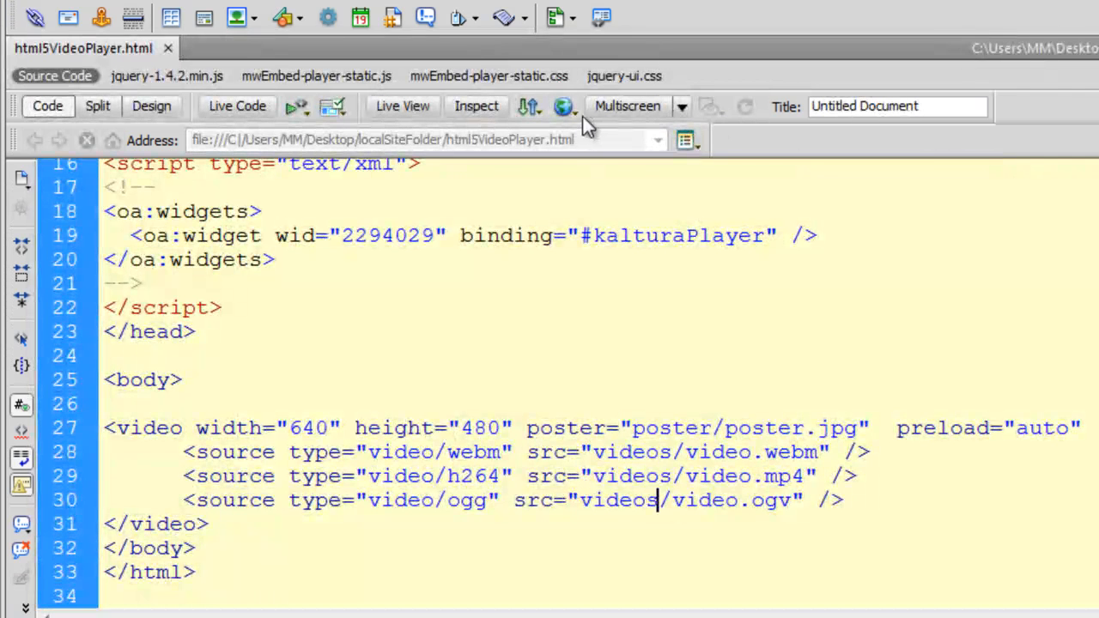
pyautogui.click(566, 107)
pyautogui.click(645, 245)
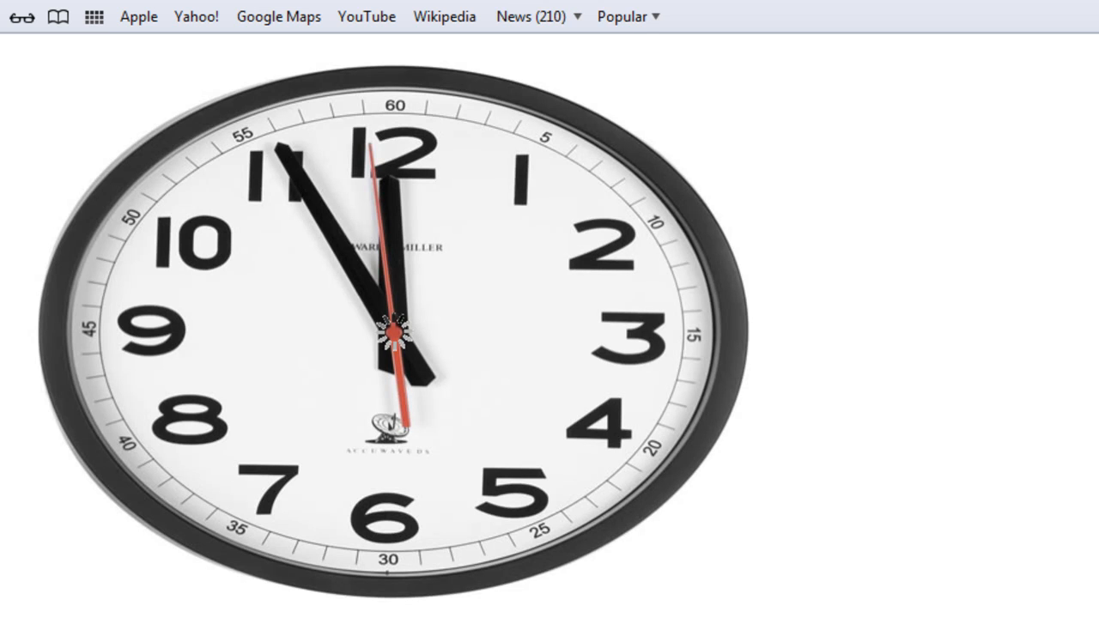
# Start the clock video playing on the Safari preview page.
pyautogui.click(394, 332)
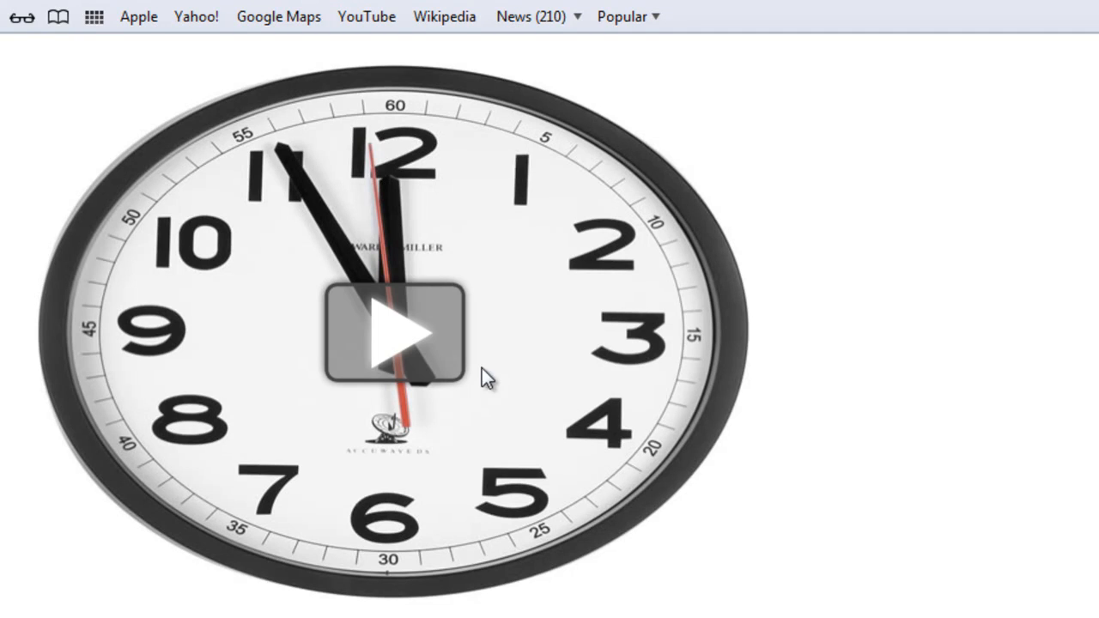
pyautogui.click(383, 339)
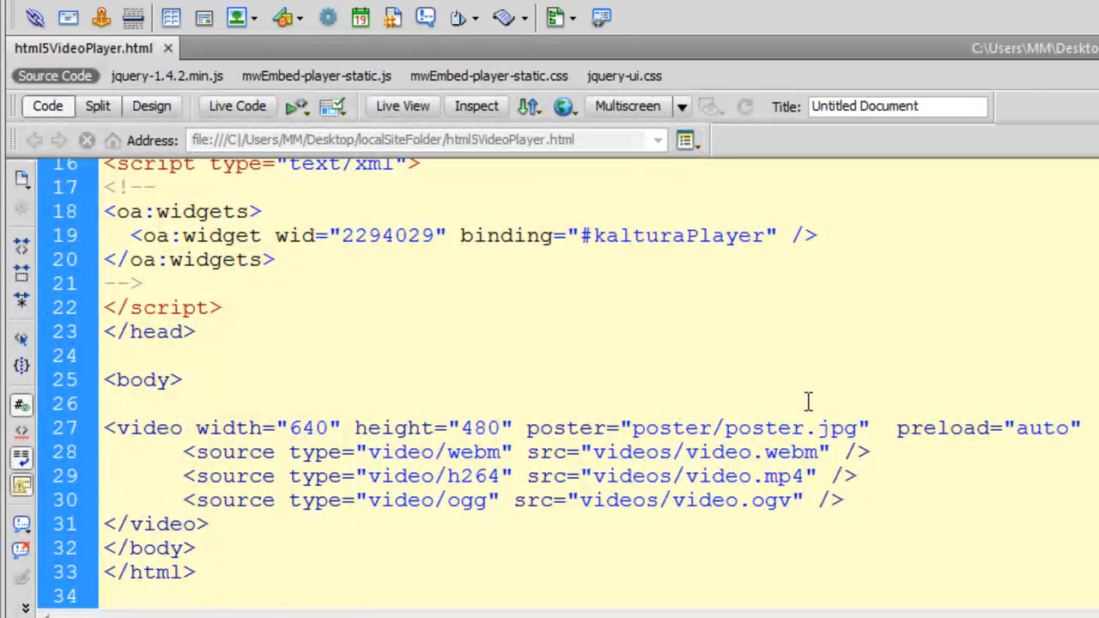
# Set the insertion point in the source near the video element's source paths.
pyautogui.click(727, 404)
pyautogui.click(633, 452)
pyautogui.click(640, 477)
pyautogui.click(639, 499)
# Start Insert > Widget and launch the separate Adobe Widget Browser from its dialog.
pyautogui.hotkey('alt', 'i')
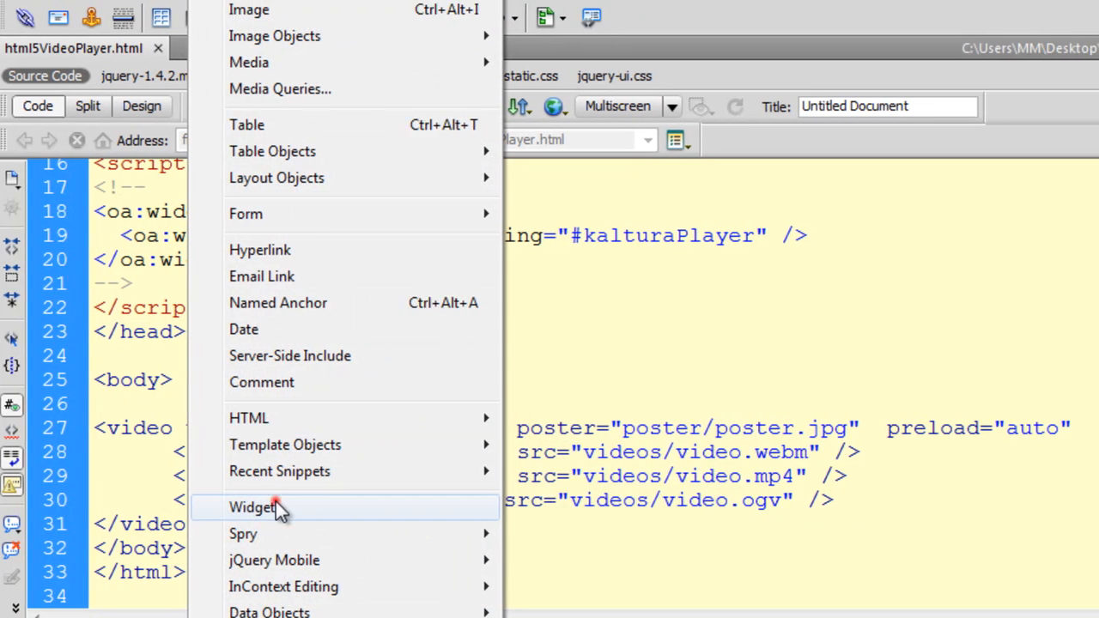
pyautogui.click(276, 505)
pyautogui.moveTo(344, 287); pyautogui.dragTo(223, 265)
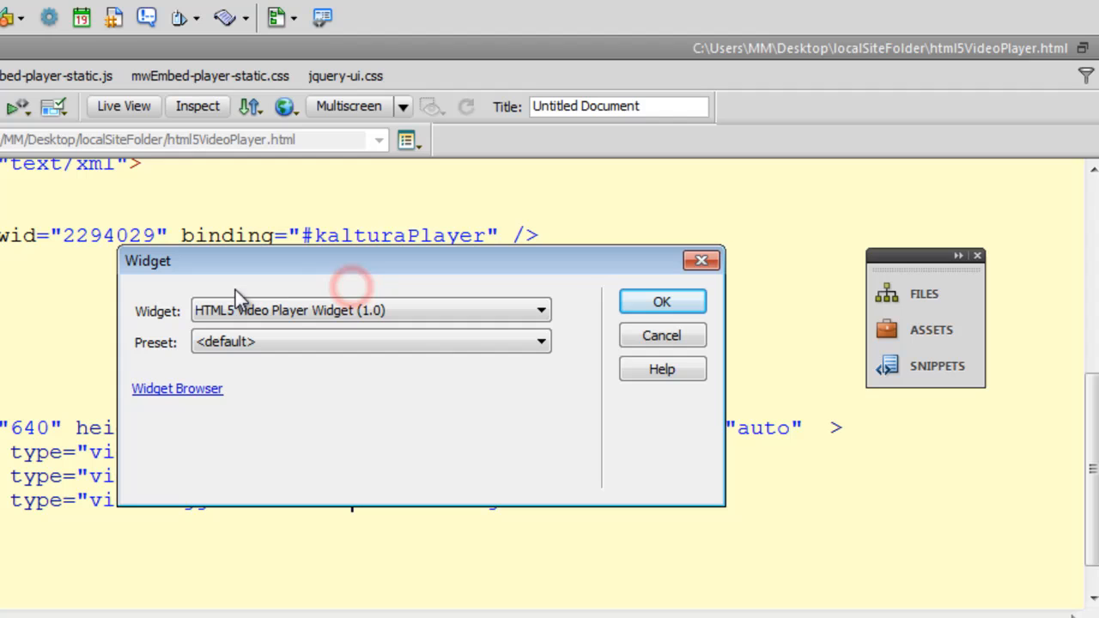
pyautogui.click(206, 400)
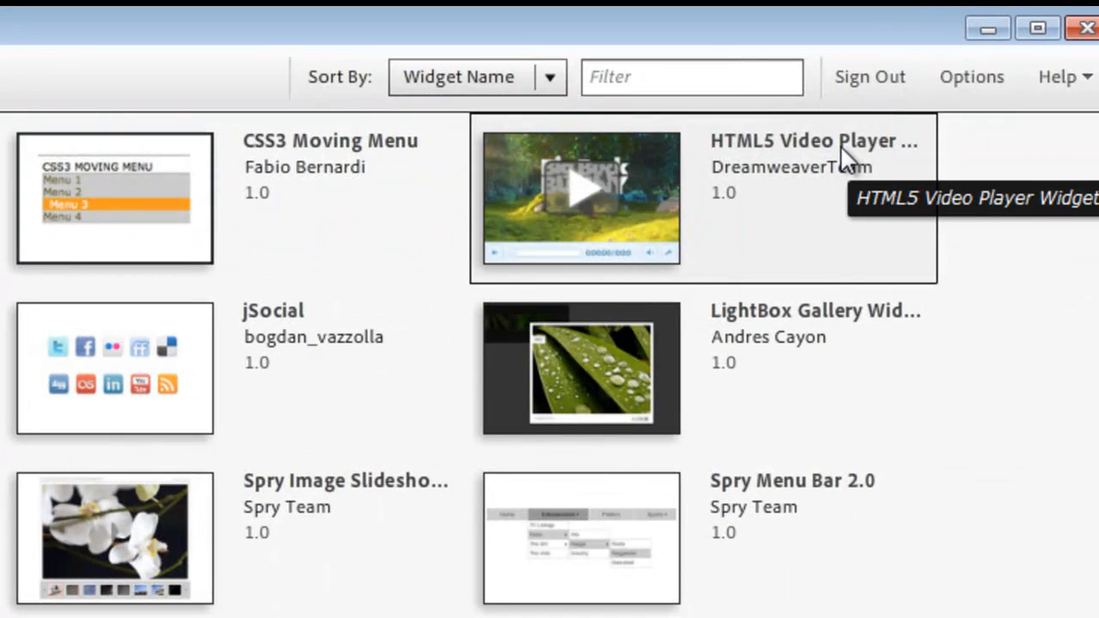
# View the HTML5 Video Player widget's details, then return to the My Widgets list.
pyautogui.doubleClick(848, 159)
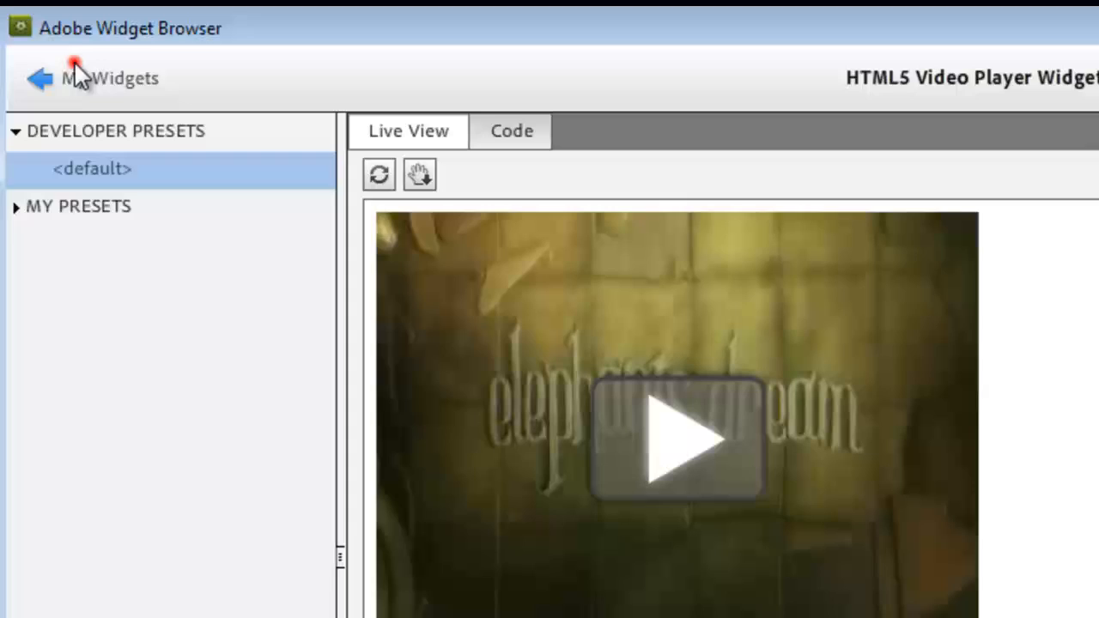
pyautogui.click(42, 78)
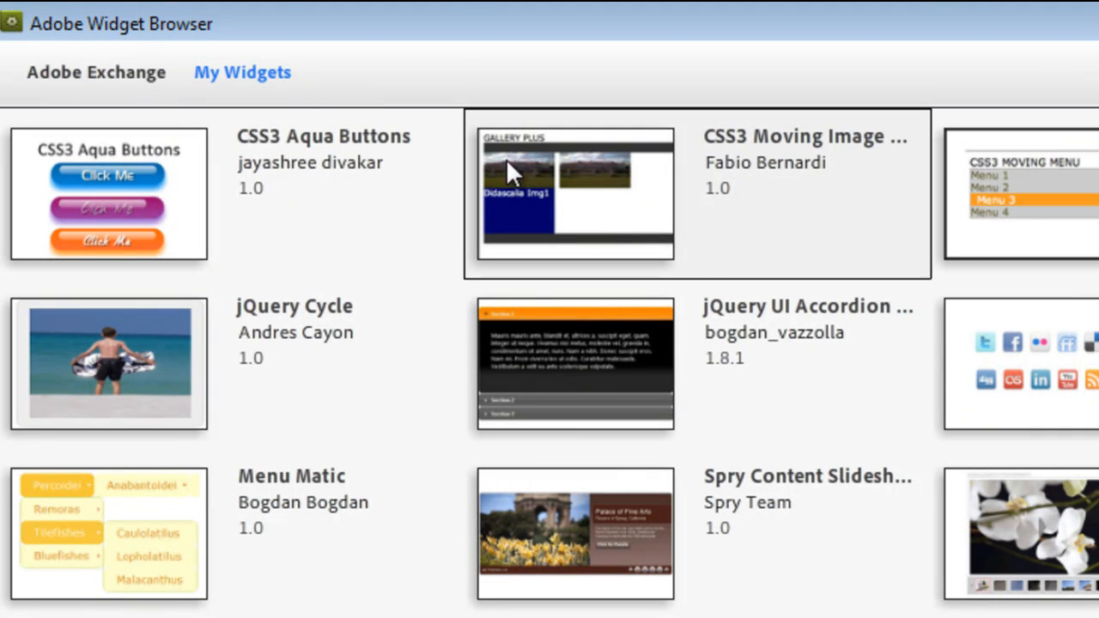
# Switch to Adobe Exchange and load the HTML5 Video Player Widget's page.
pyautogui.click(111, 72)
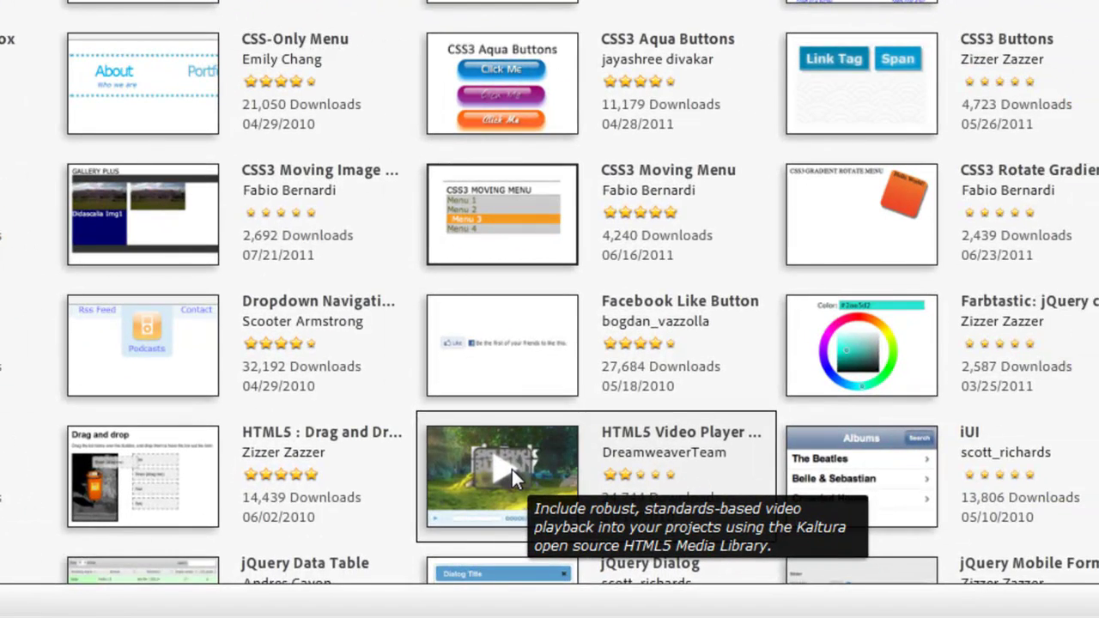
pyautogui.click(513, 469)
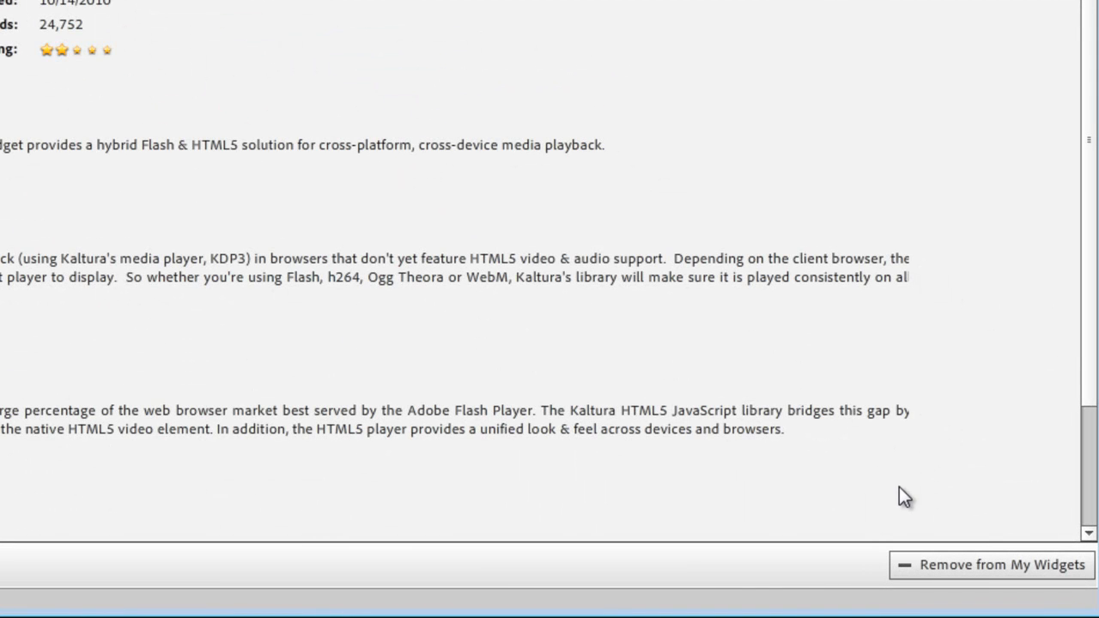
# Remove the HTML5 Video Player Widget from My Widgets and confirm the removal.
pyautogui.click(981, 571)
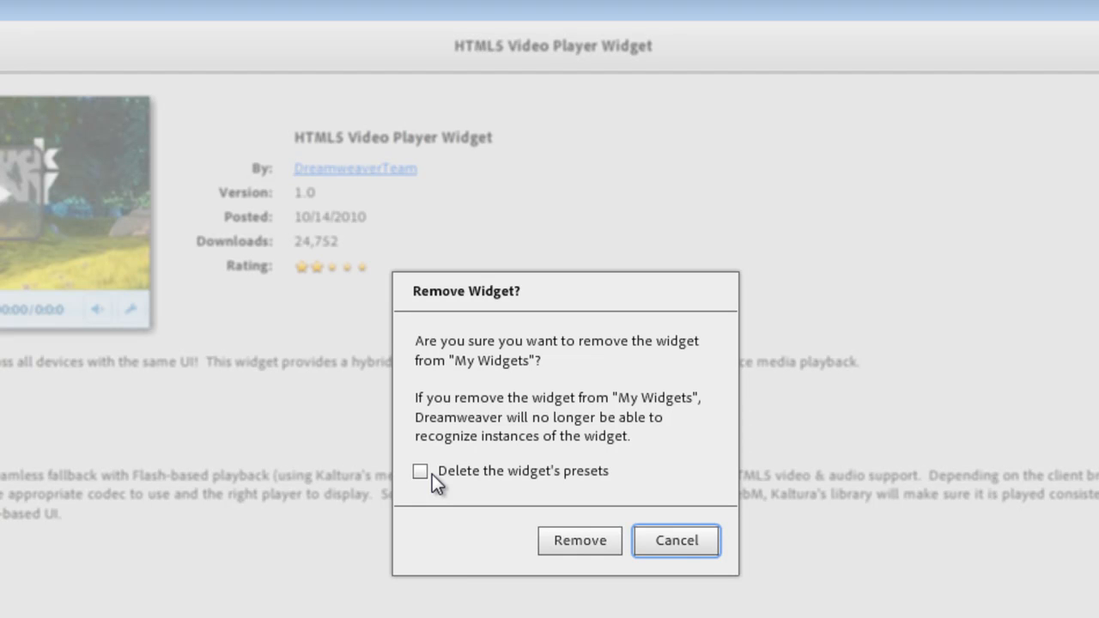
pyautogui.click(561, 533)
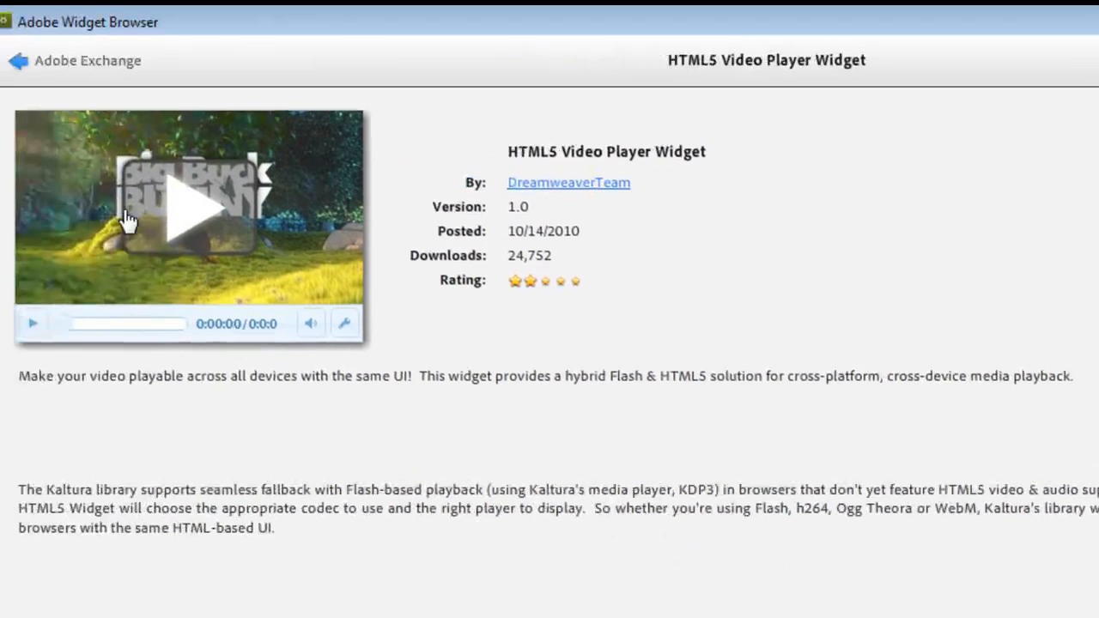
# Re-add the HTML5 Video Player Widget from Adobe Exchange, accepting its license and dismissing the Widget Added notice.
pyautogui.click(108, 57)
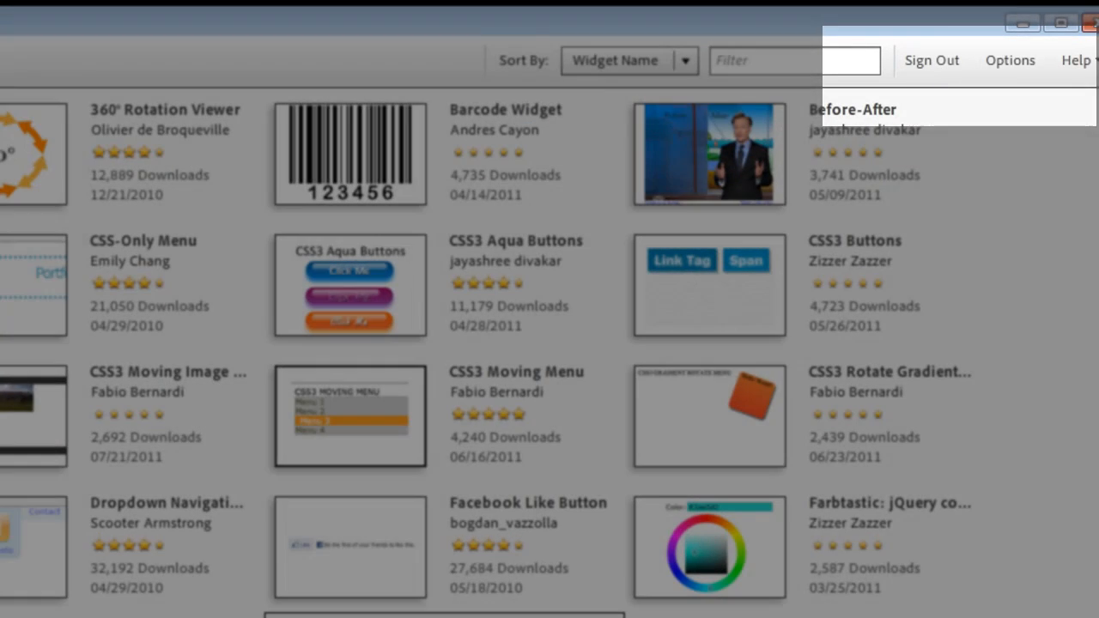
pyautogui.scroll(-3, 574, 481)
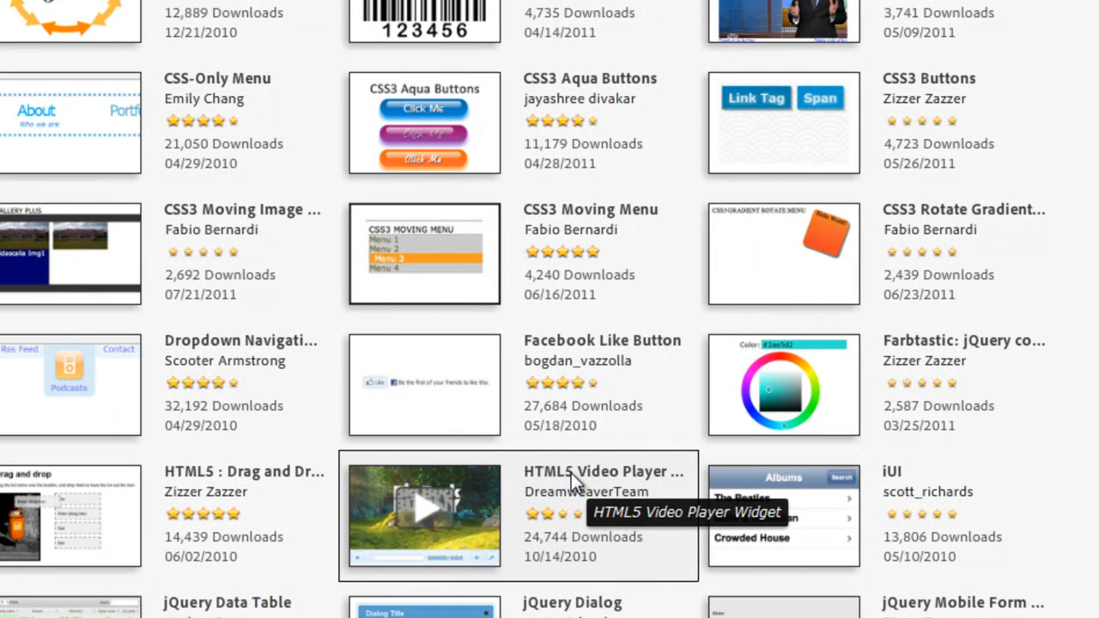
pyautogui.click(574, 480)
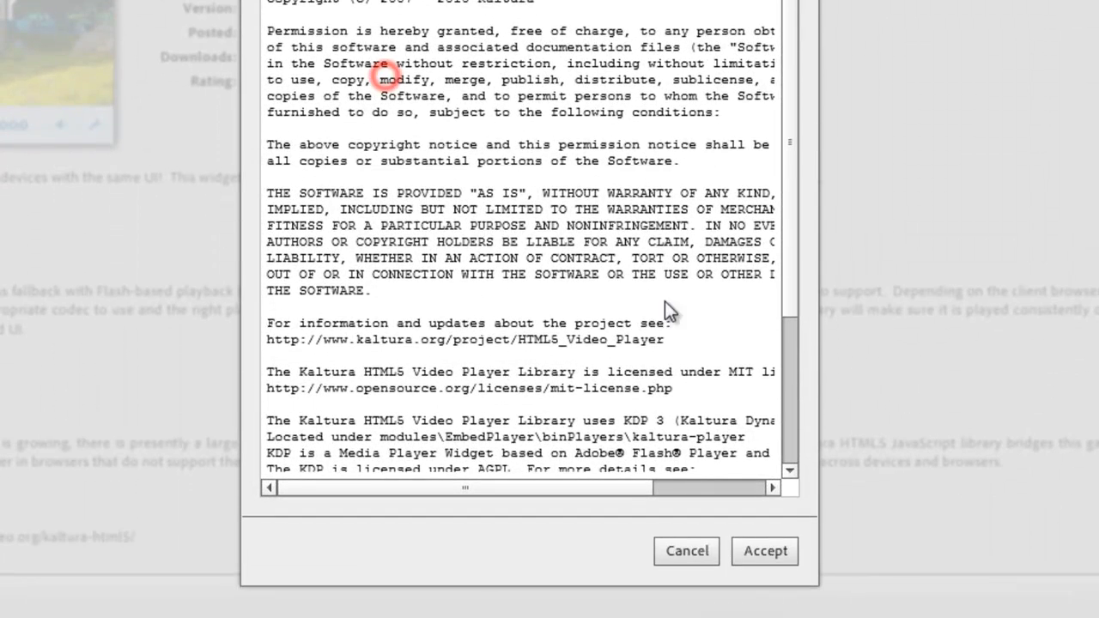
pyautogui.click(764, 550)
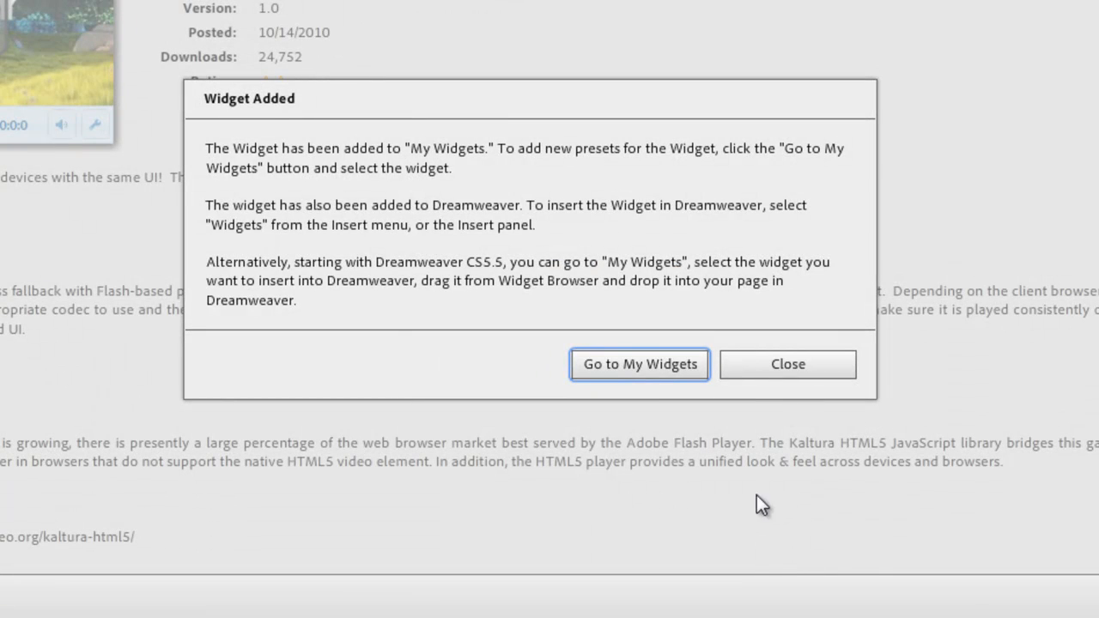
pyautogui.click(787, 365)
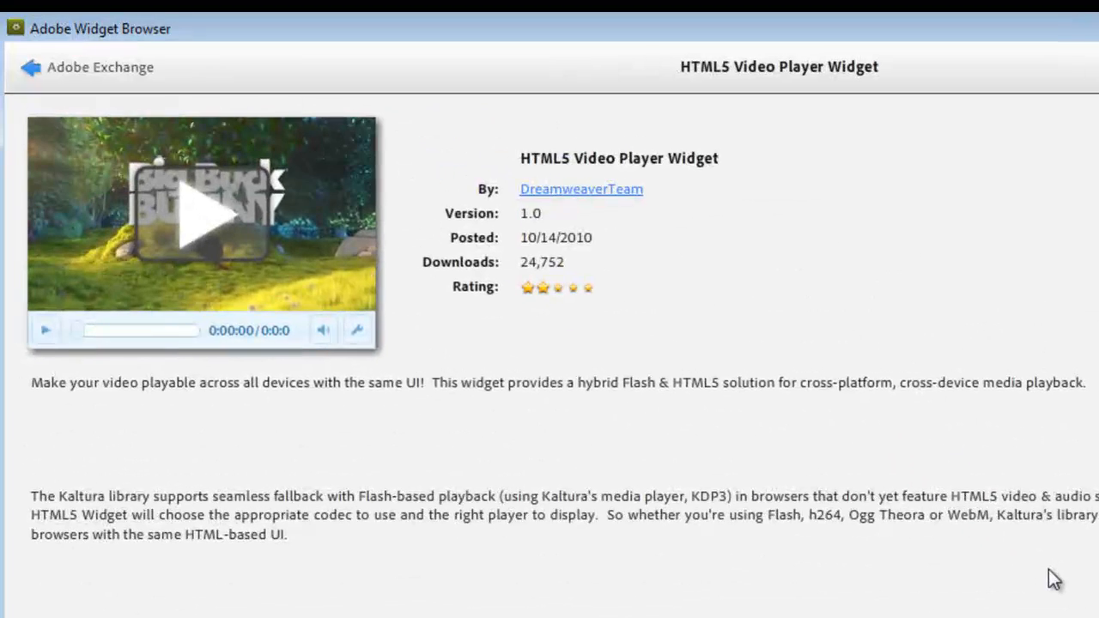